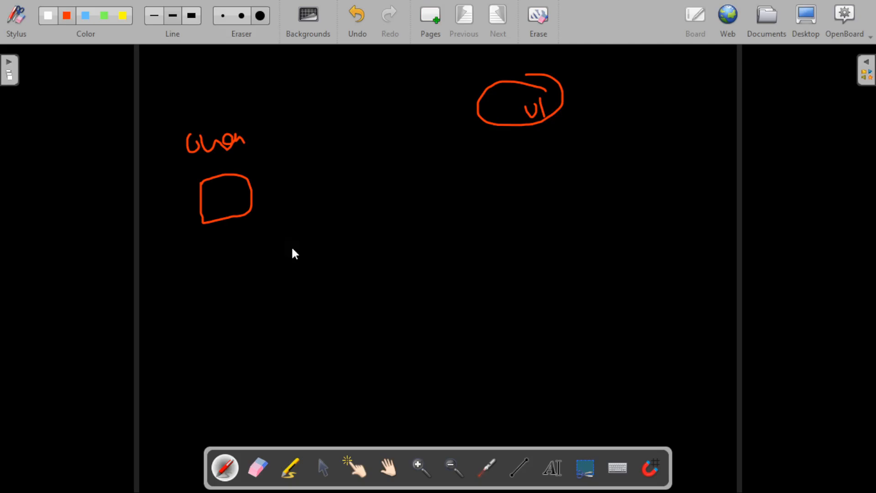
Step: Leave the OpenBoard sketches and bring Chrome's Google Cloud welcome page to the front
key("alt+Tab")
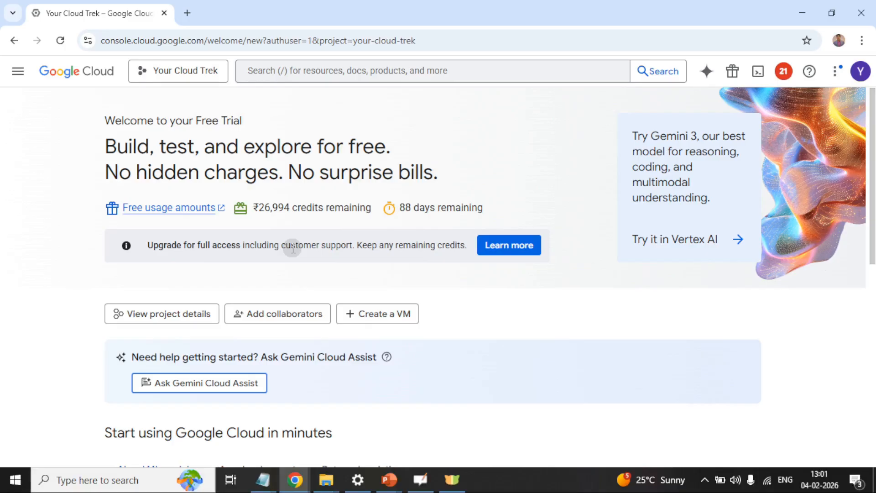
Step: Open the IAM & Admin page for Your Cloud Trek in a new tab and dismiss the covering notification
left_click(20, 77)
mouse_move(78, 377)
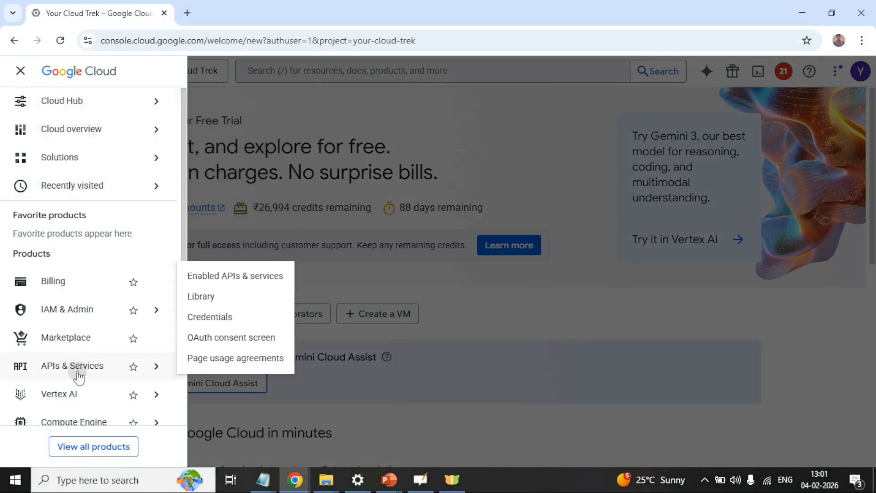
scroll(94, 279, "down", 3)
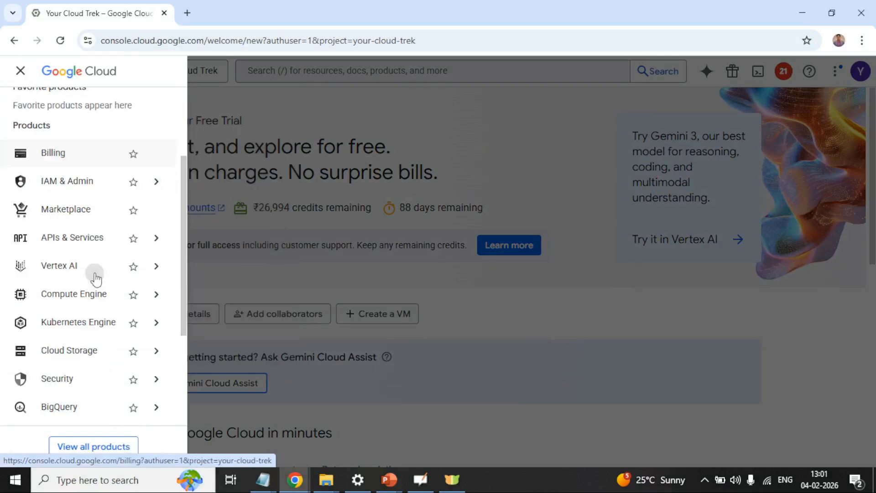
left_click(85, 187)
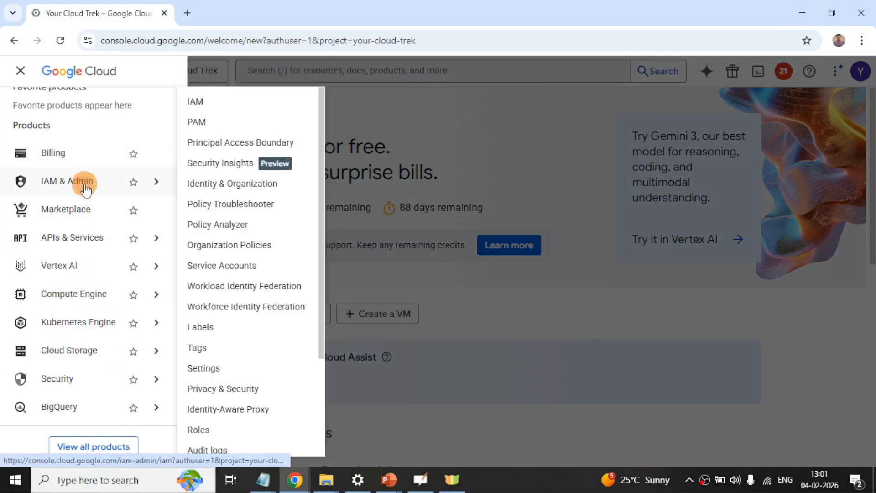
right_click(84, 187)
left_click(111, 200)
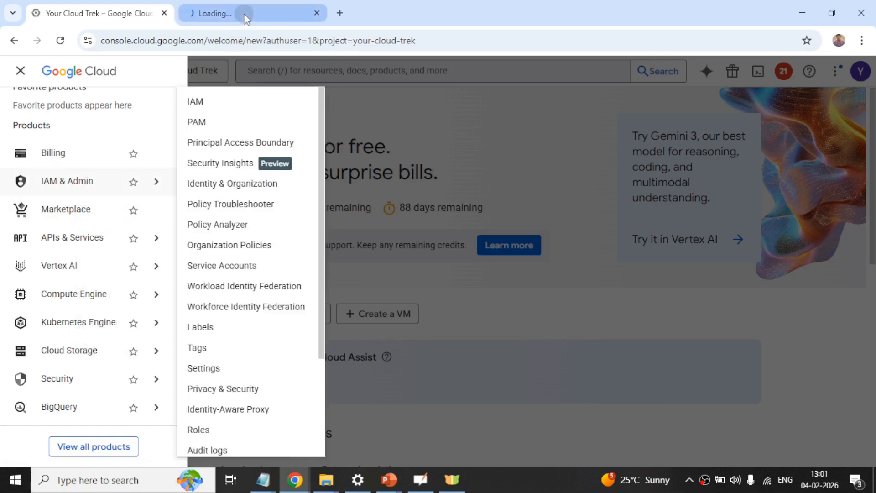
left_click(245, 14)
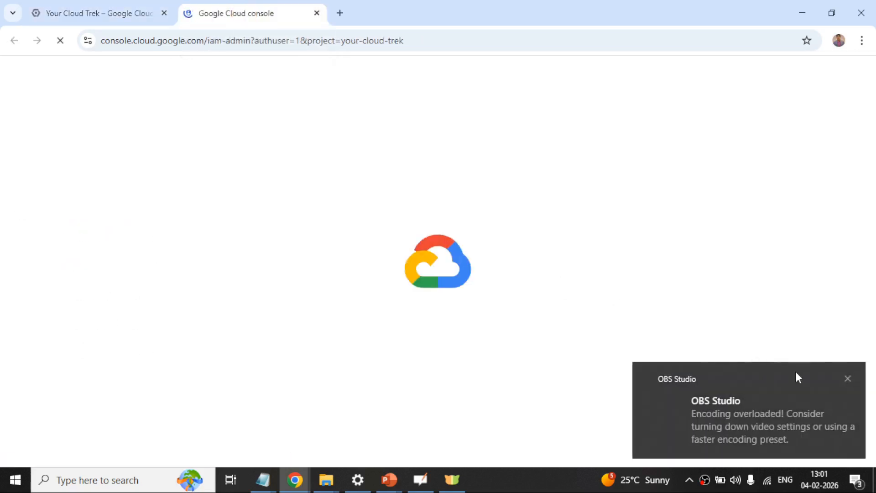
left_click(846, 378)
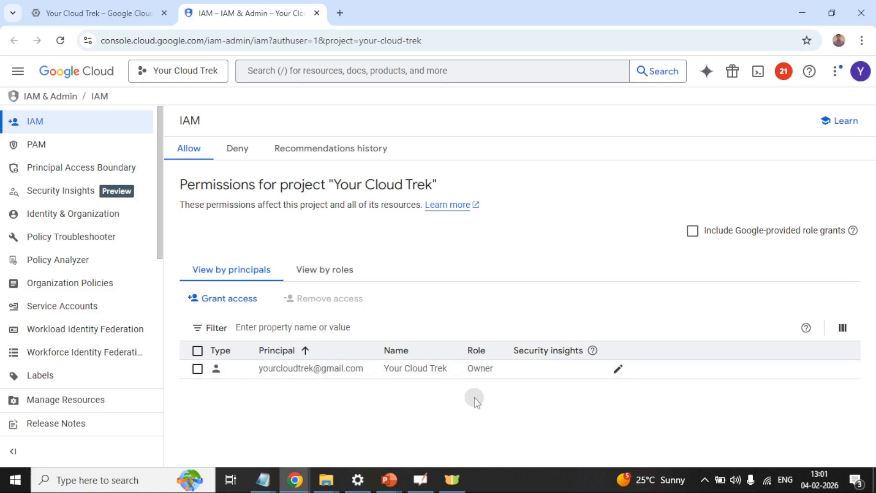
Step: Start a project access grant and add the second Gmail account as a new principal by its e-mail address
left_click(227, 300)
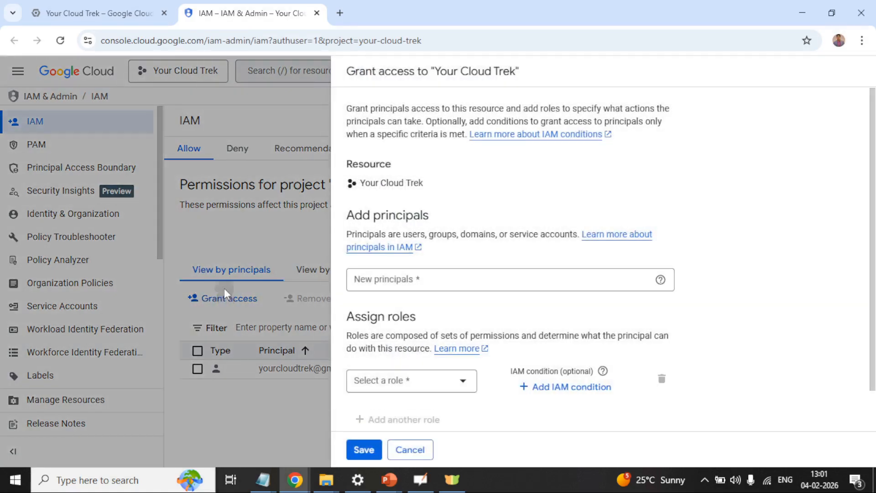
left_click(463, 277)
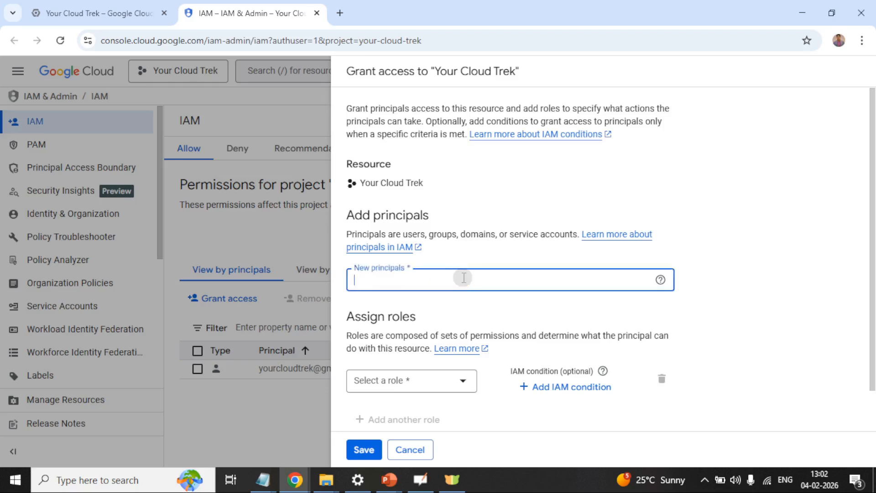
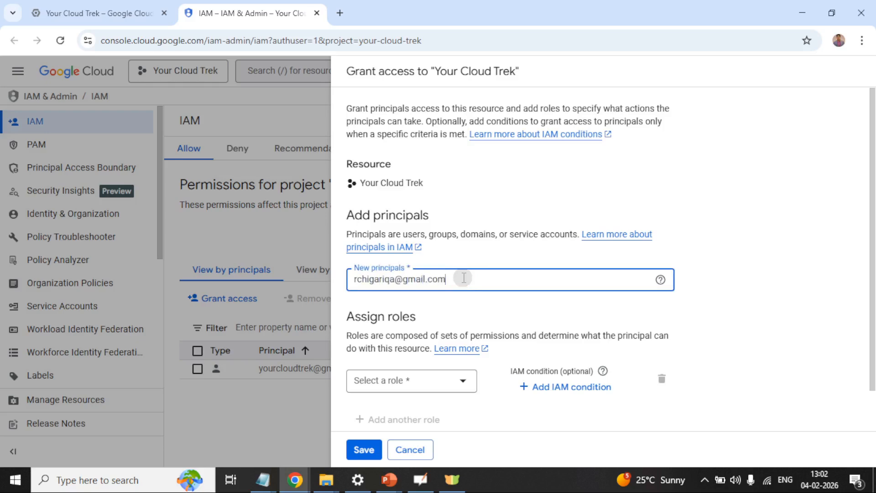
left_click(421, 309)
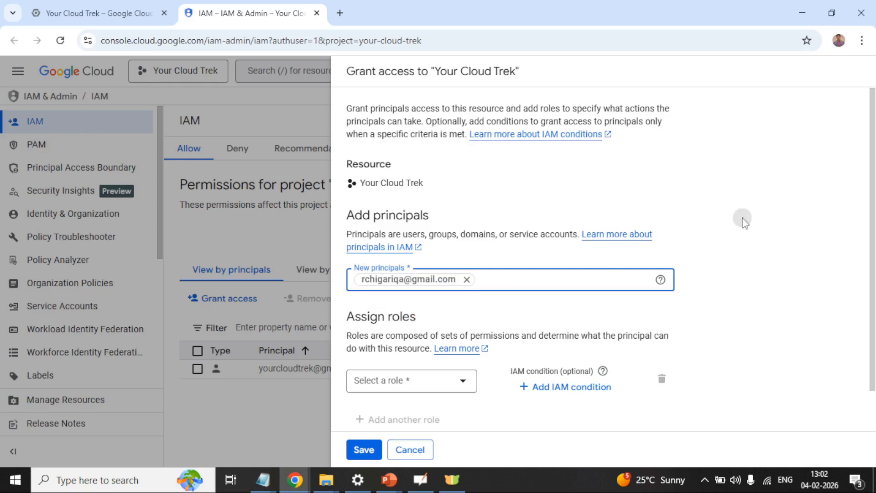
scroll(743, 219, "down", 1)
Step: Assign the new principal the Cloud Storage role Storage Object Viewer
left_click(400, 338)
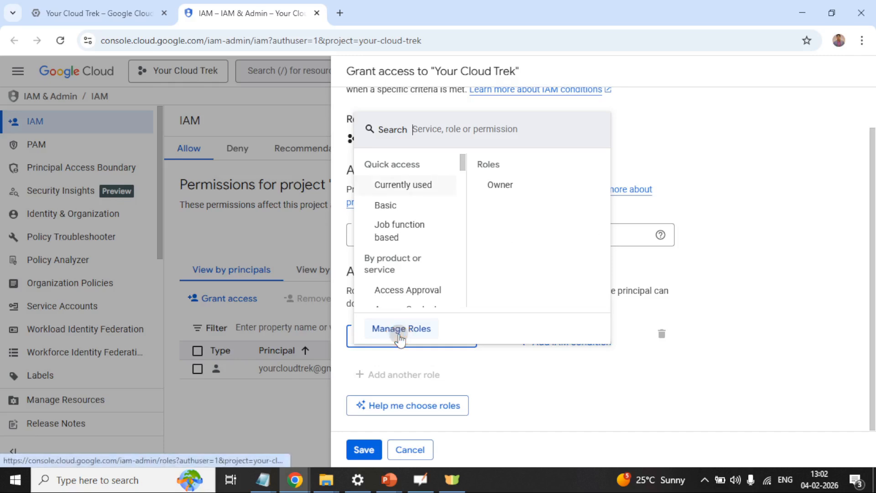
scroll(411, 265, "down", 15)
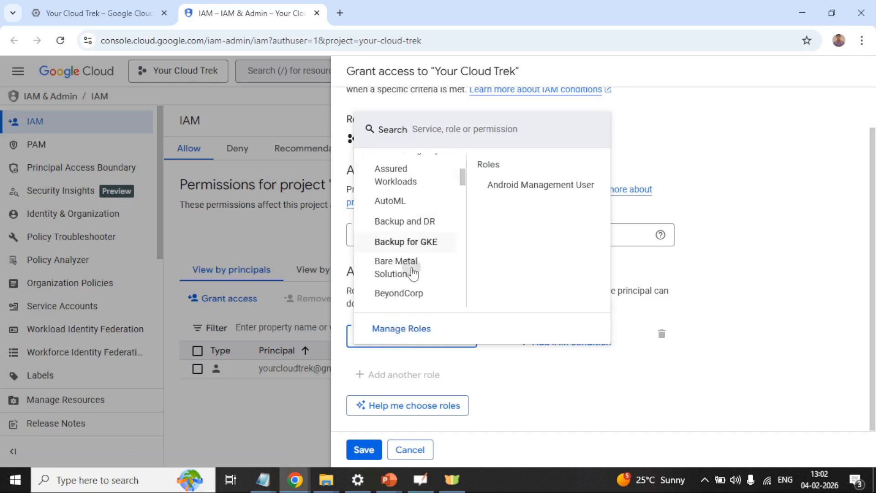
scroll(400, 275, "down", 5)
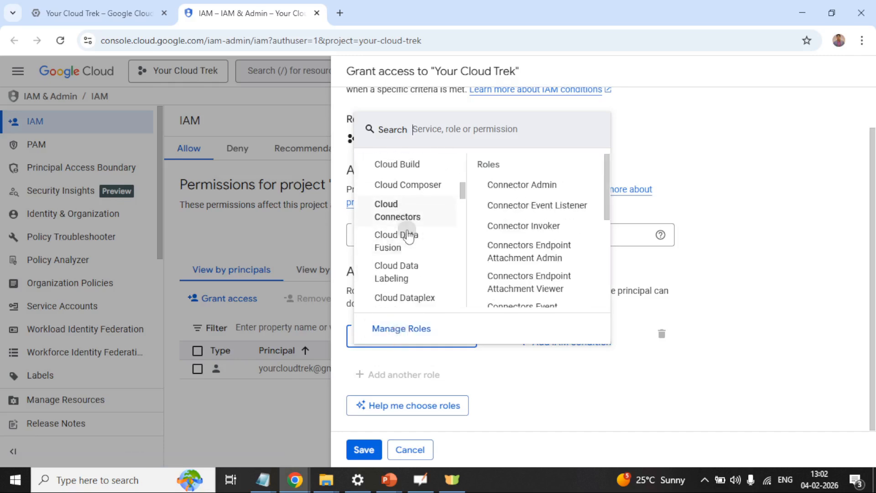
scroll(383, 280, "down", 5)
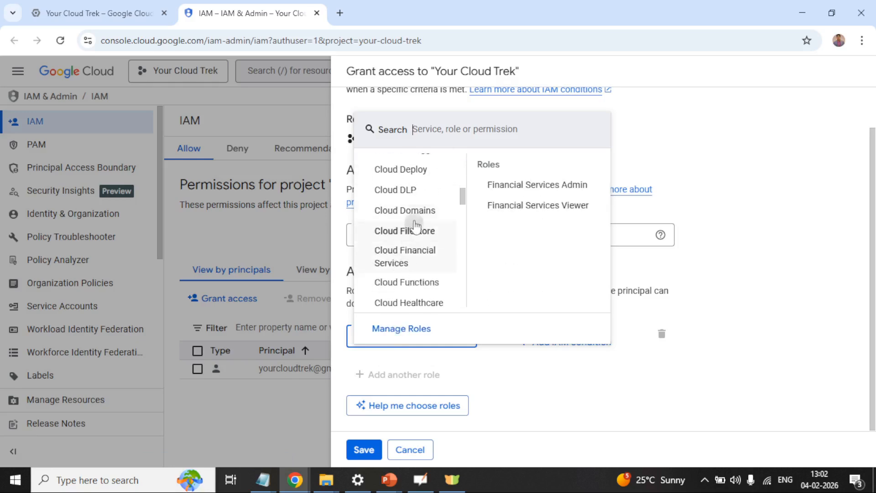
scroll(401, 253, "down", 4)
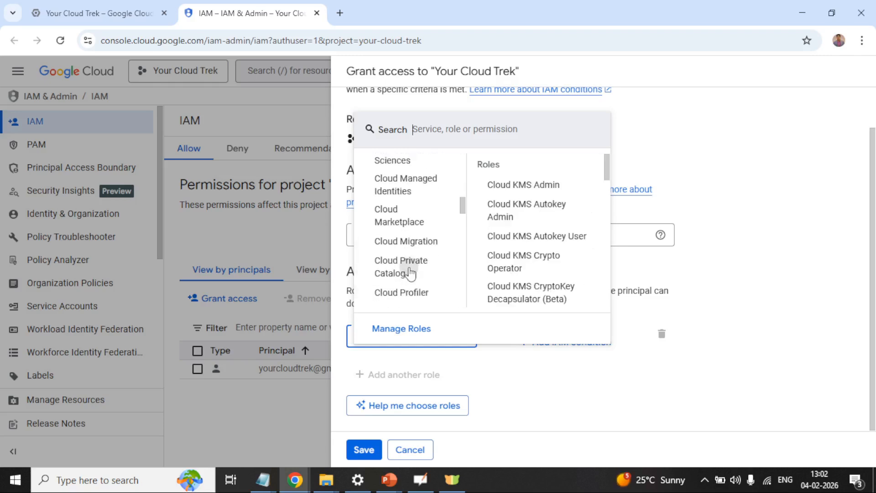
scroll(416, 251, "down", 2)
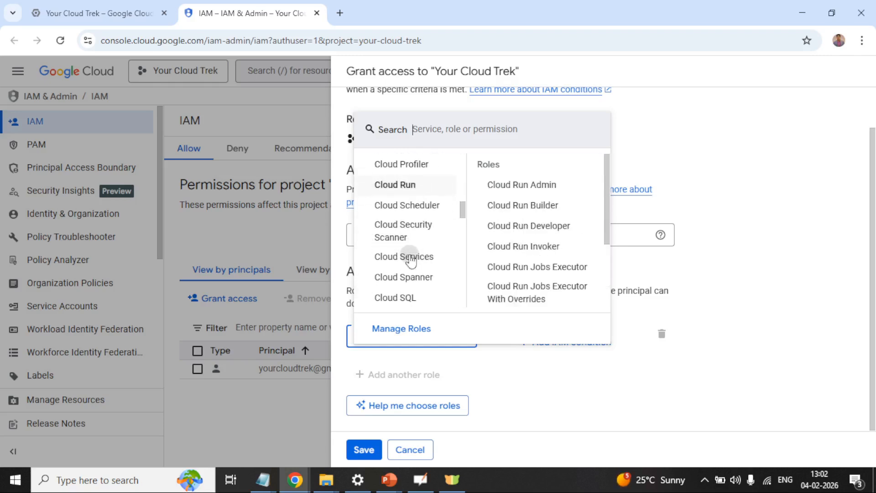
scroll(405, 255, "down", 2)
left_click(405, 255)
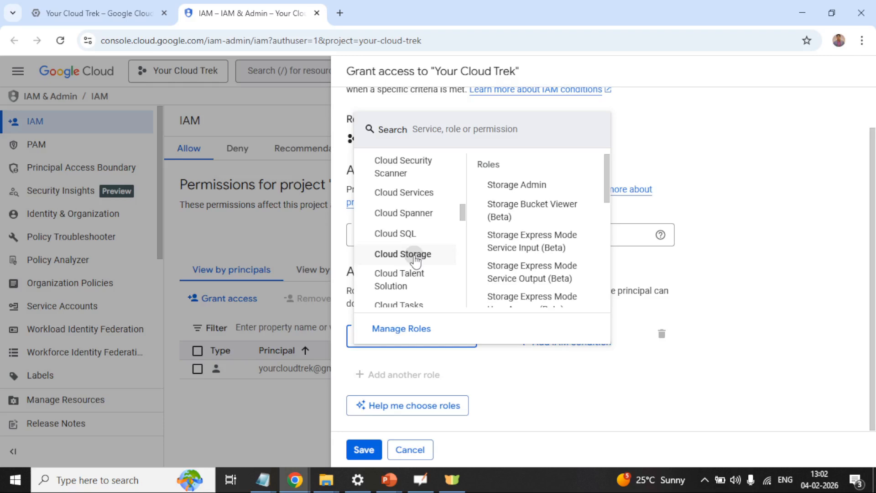
scroll(500, 241, "down", 4)
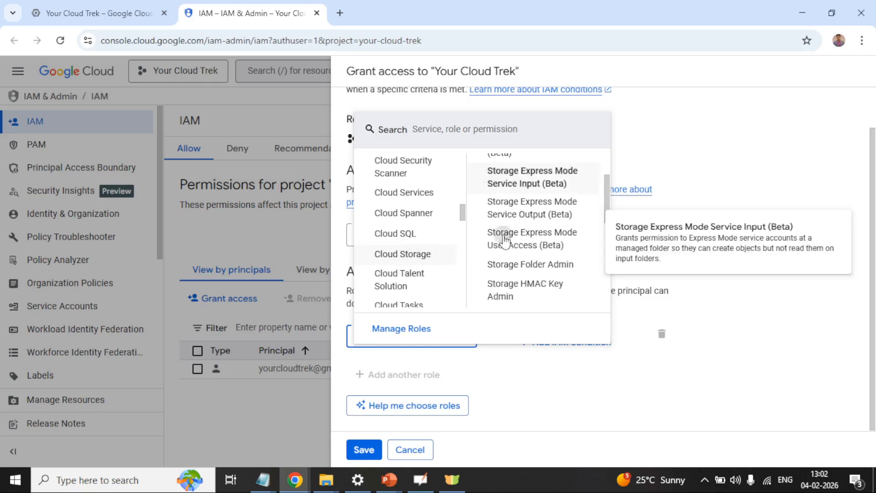
scroll(527, 255, "down", 1)
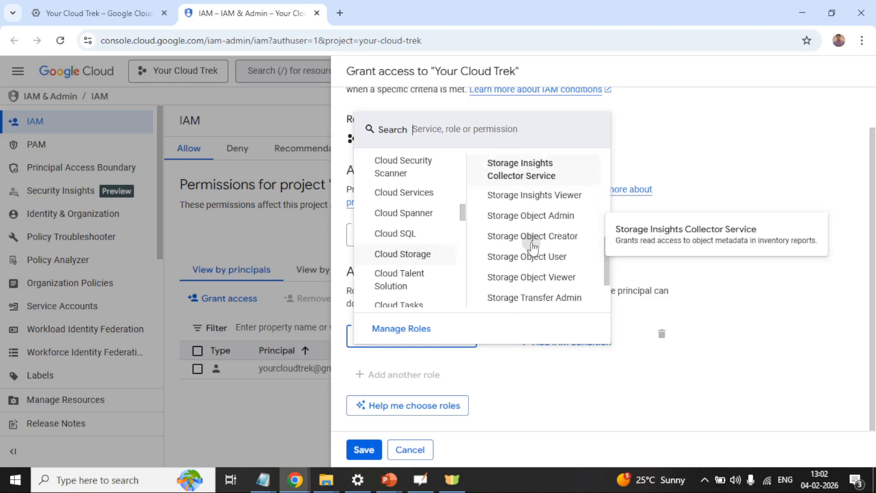
left_click(540, 280)
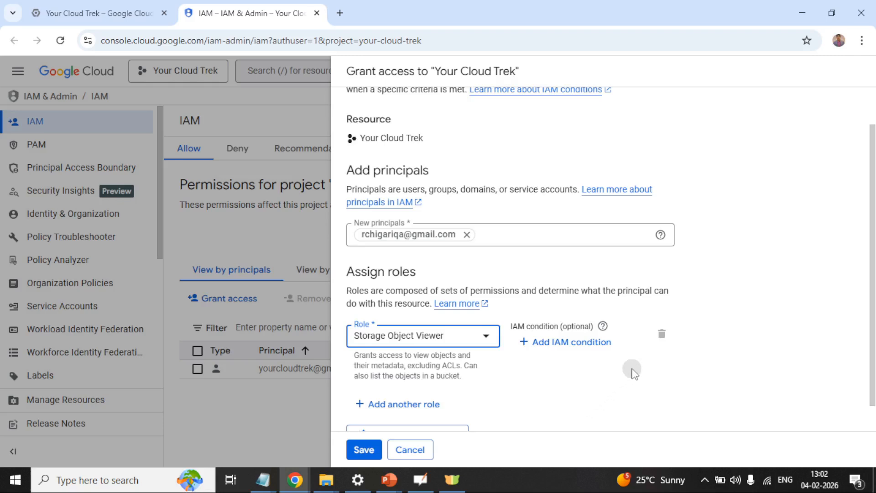
scroll(633, 373, "down", 1)
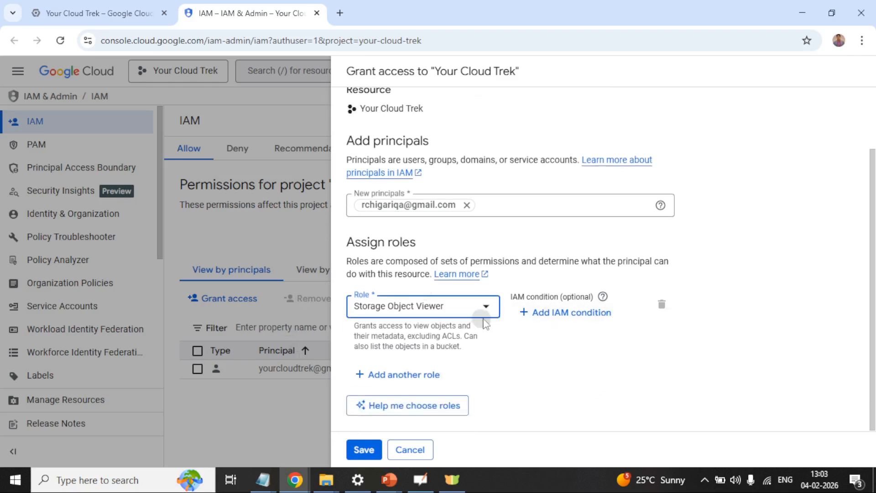
Step: Save the Storage Object Viewer grant and switch to the incognito Cloud Storage buckets window
left_click(364, 451)
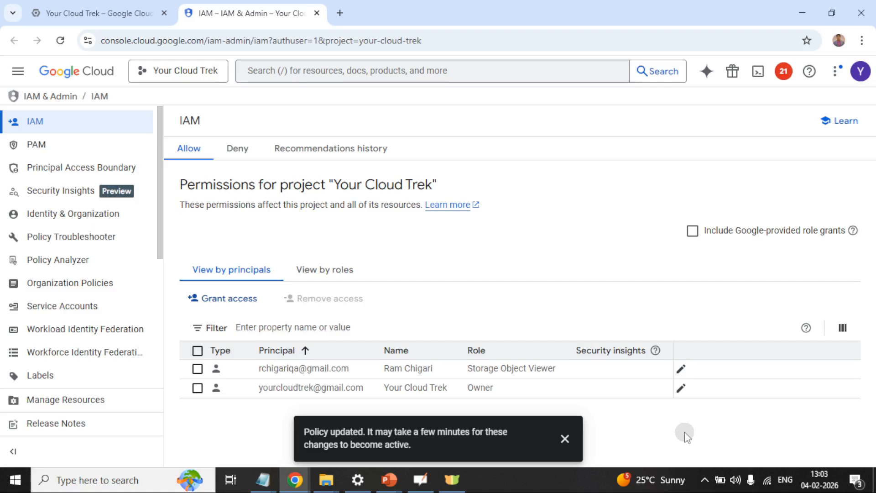
left_click(565, 441)
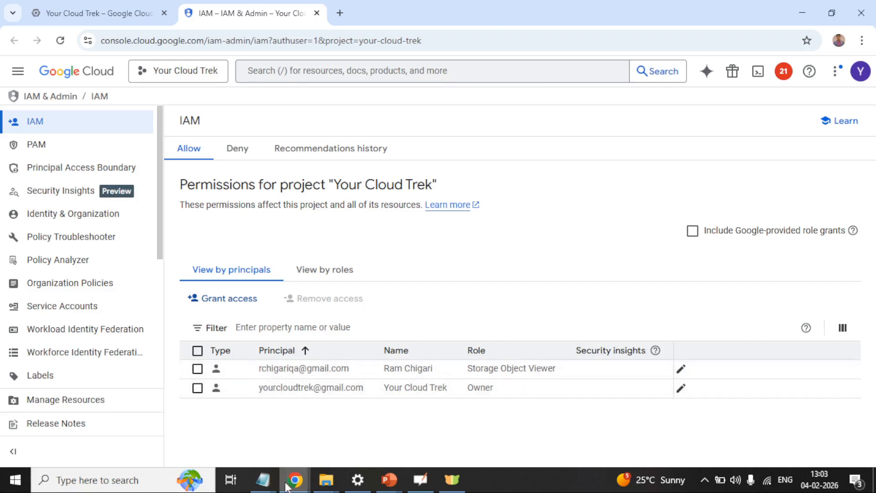
mouse_move(295, 479)
left_click(358, 427)
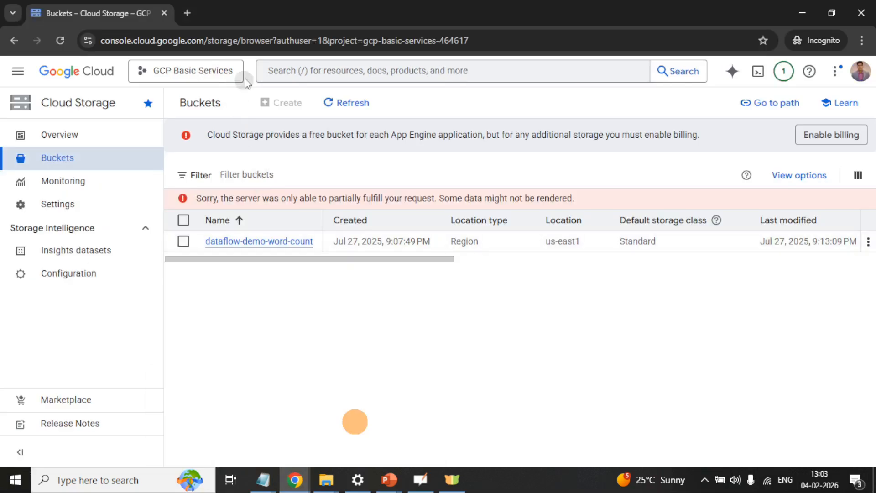
Step: Open the Cloud Storage overview for GCP Basic Services in a new tab and switch to it
left_click(54, 70)
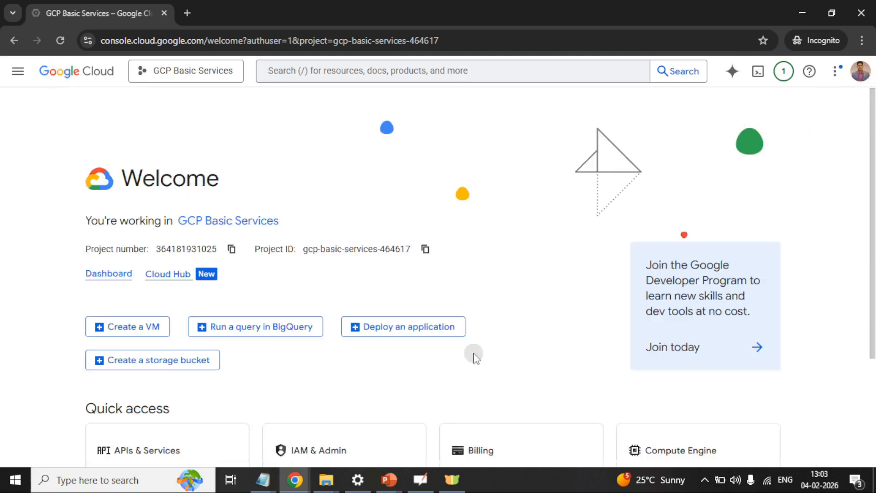
left_click(18, 71)
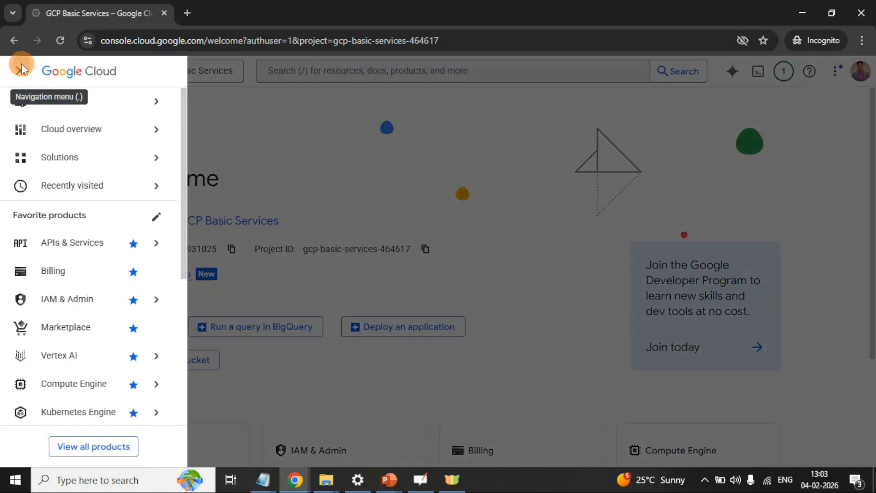
scroll(78, 310, "down", 2)
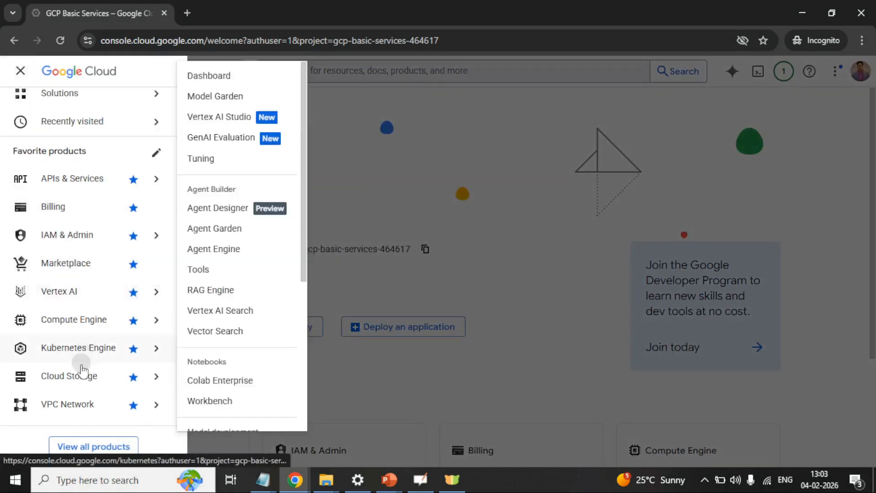
right_click(76, 376)
left_click(130, 232)
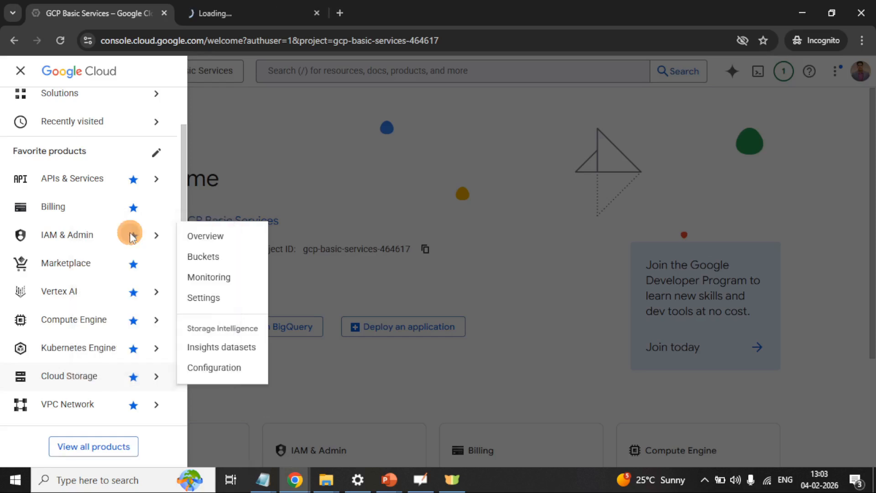
left_click(263, 10)
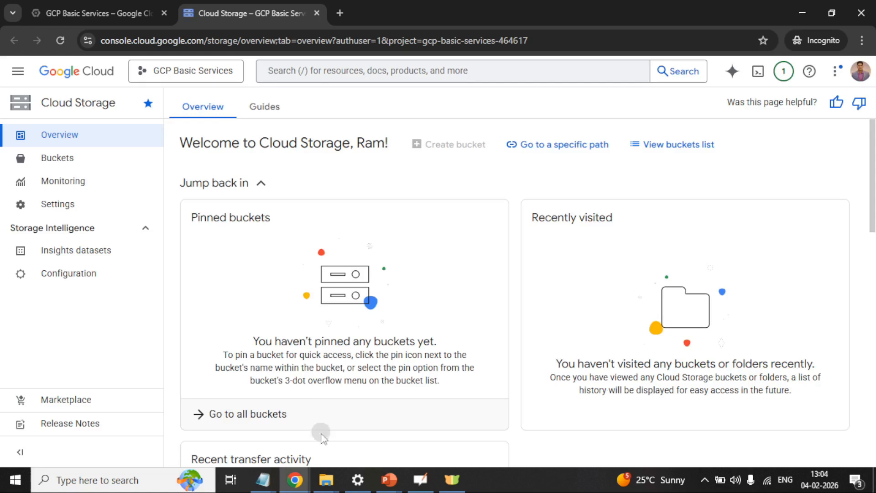
mouse_move(302, 483)
left_click(269, 419)
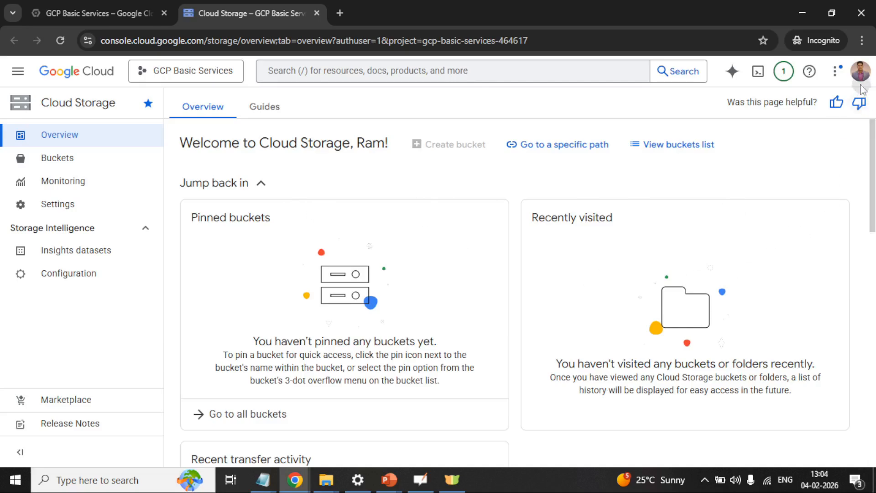
left_click(418, 479)
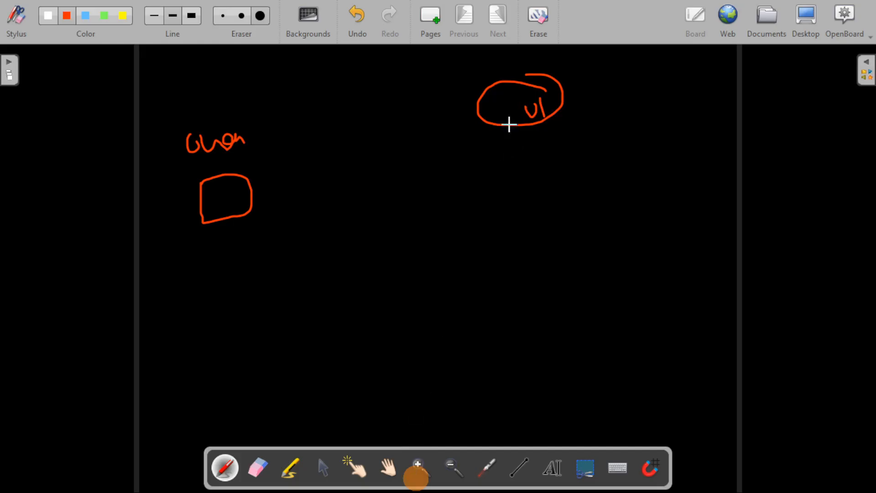
Step: Draw red arrows down and right from the ul circle, handwrite a label, and return to Chrome
left_click_drag(526, 130, 514, 190)
mouse_move(555, 110)
left_mouse_down()
mouse_move(599, 111)
mouse_move(592, 119)
mouse_move(657, 110)
left_mouse_up()
left_click_drag(659, 103, 677, 132)
left_click(680, 96)
left_click_drag(700, 103, 703, 112)
left_click_drag(719, 100, 707, 114)
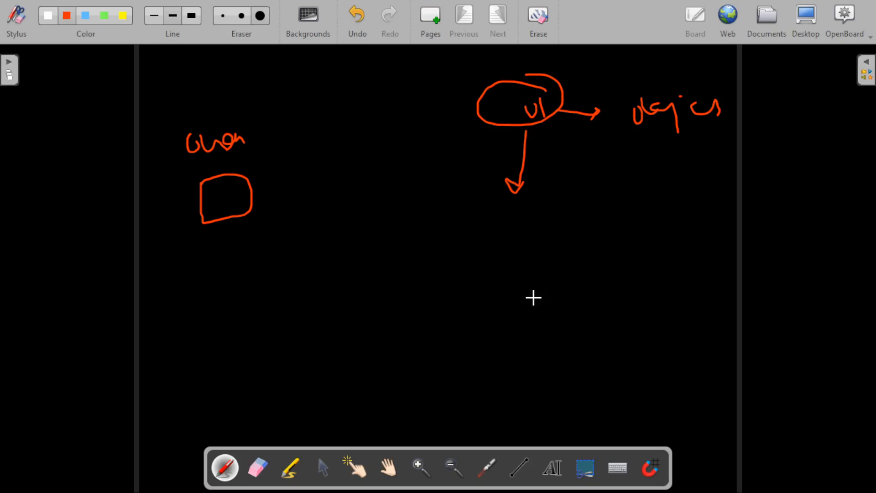
key("alt+Tab")
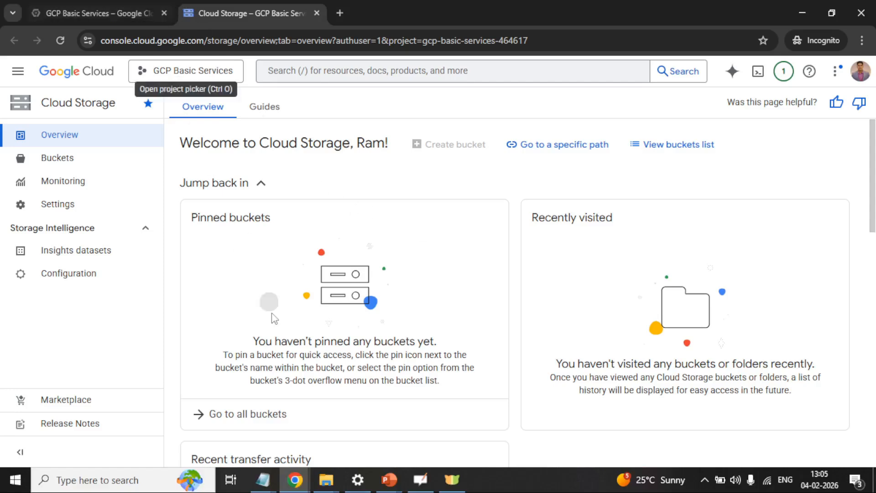
Step: Bring the Your Cloud Trek IAM permissions window back in front of the incognito window
mouse_move(295, 479)
left_click(258, 418)
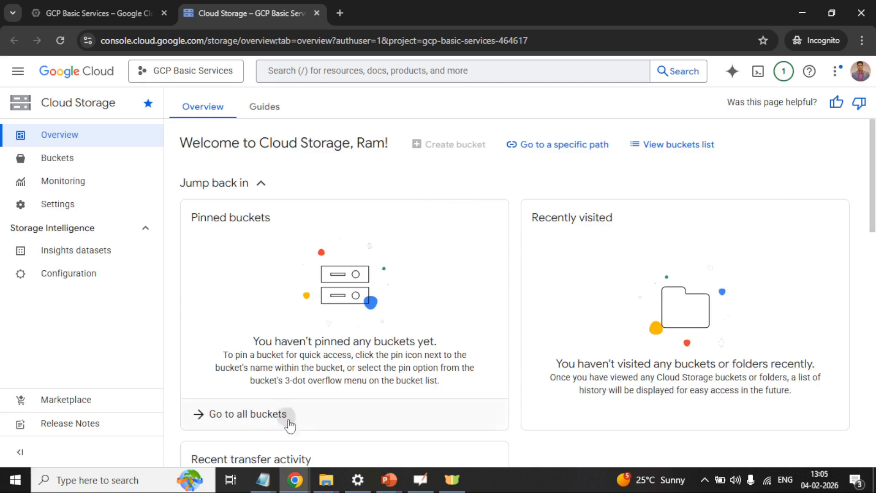
left_click(294, 479)
left_click(281, 450)
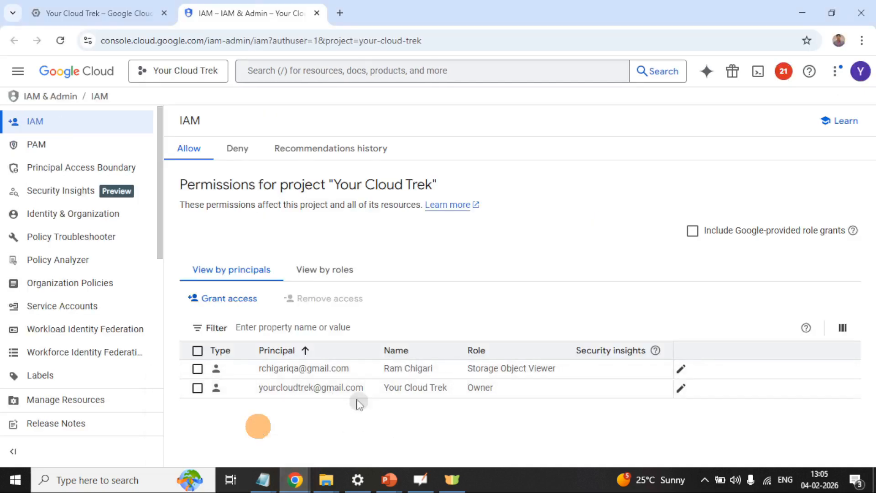
Step: Edit the access of the principal holding Storage Object Viewer
left_click(681, 367)
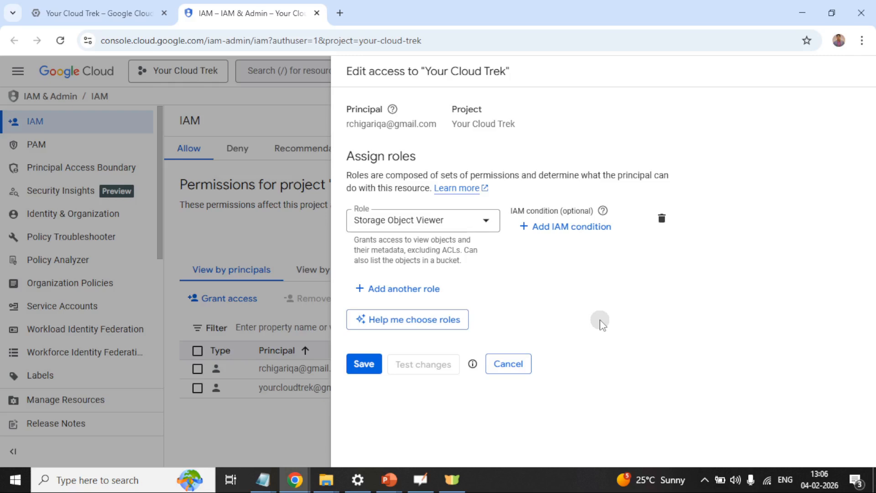
Step: Browse the job-function, Apigee and API Gateway role lists, closing without changing the role
left_click(487, 224)
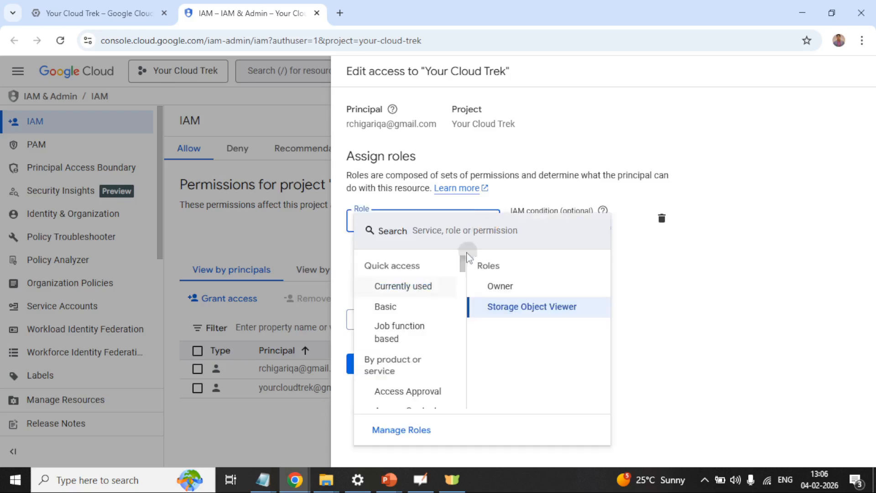
left_click(436, 338)
scroll(428, 365, "down", 6)
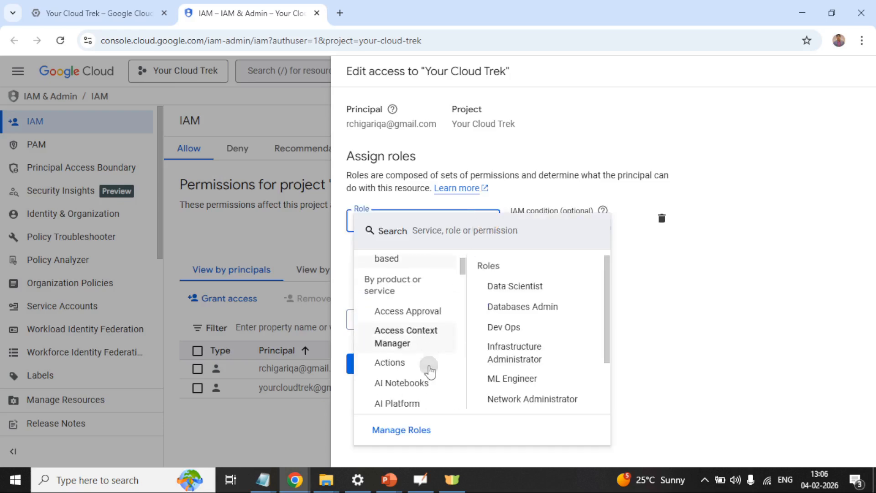
left_click(429, 370)
left_click(410, 350)
left_click(762, 282)
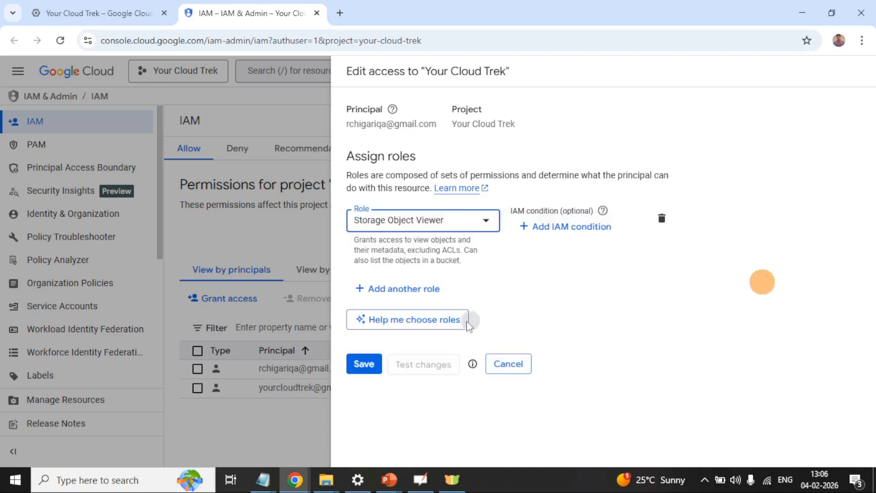
Step: Pick Storage Object Admin from the Cloud Storage roles
left_click(464, 223)
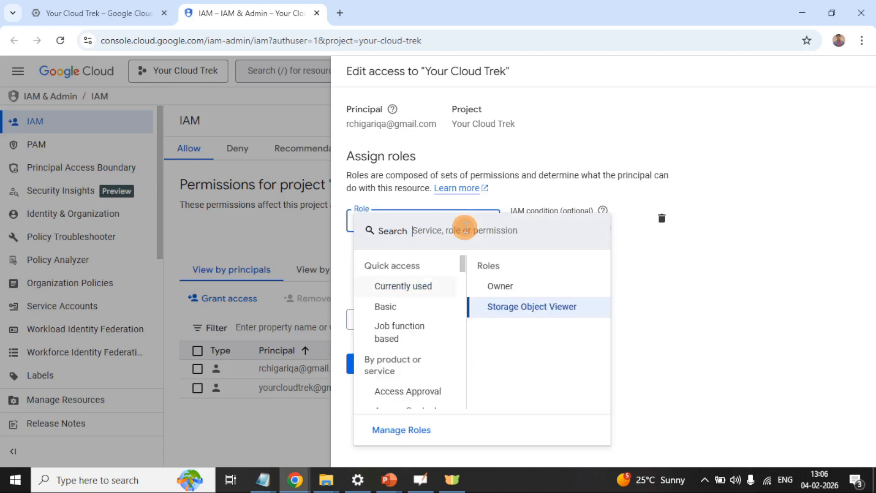
scroll(412, 368, "down", 12)
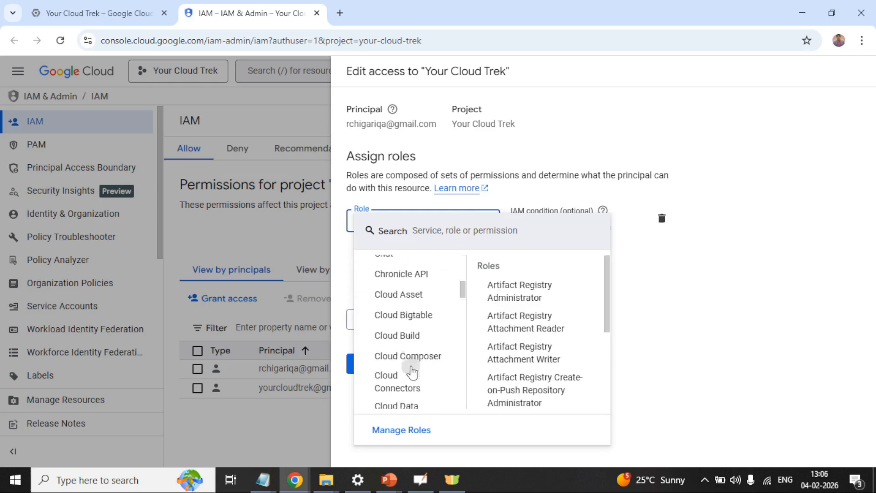
scroll(412, 368, "down", 8)
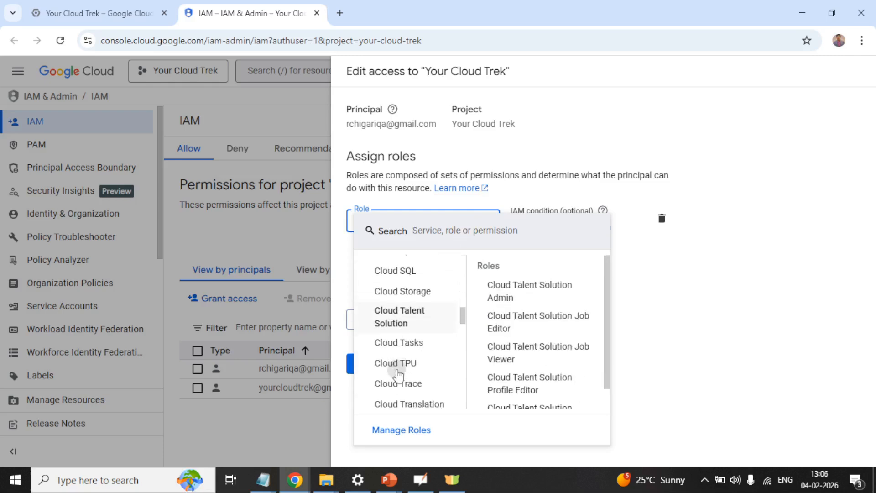
scroll(407, 360, "up", 2)
left_click(407, 359)
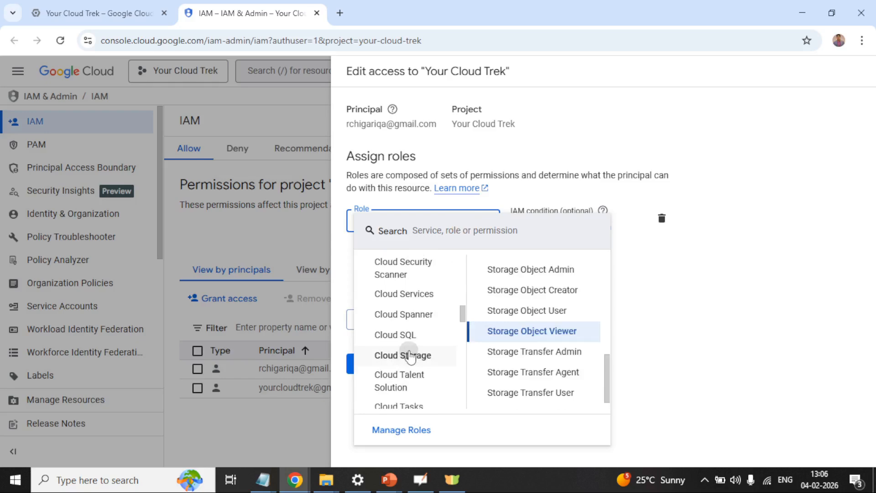
left_click(563, 269)
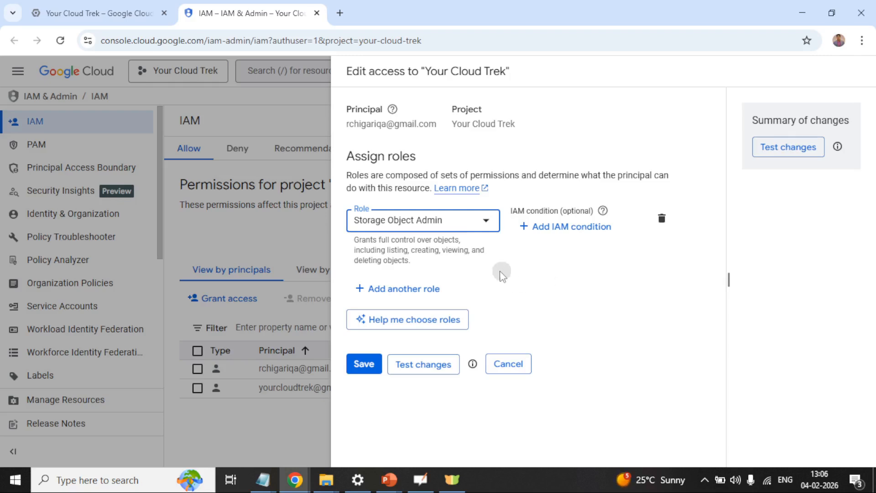
Step: Change the role to Storage Admin, save it, and bring the Cloud Storage window forward
left_click(423, 221)
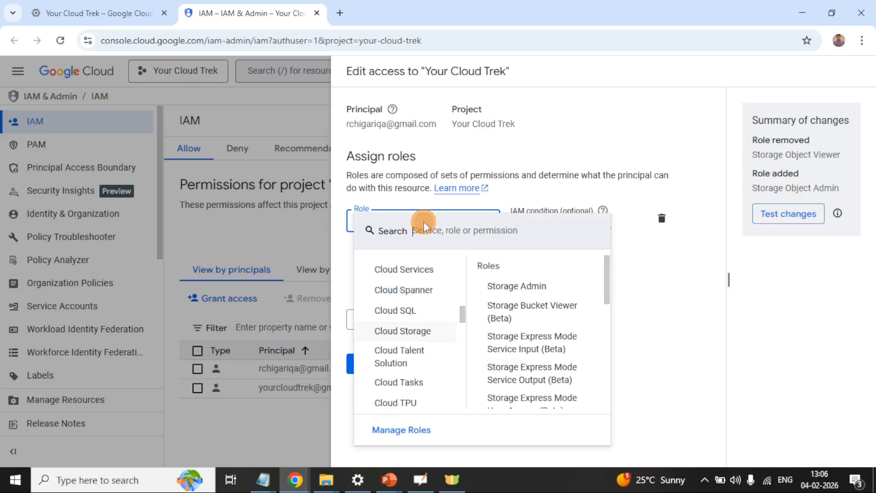
scroll(507, 292, "down", 10)
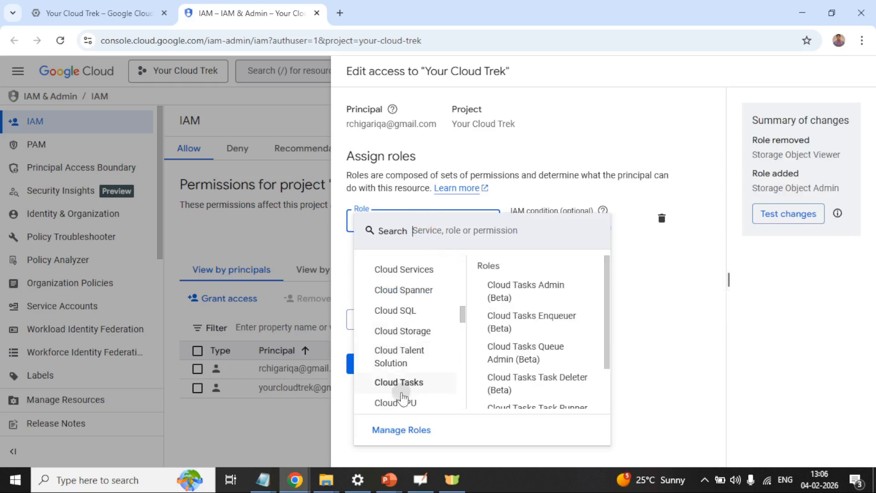
mouse_move(415, 330)
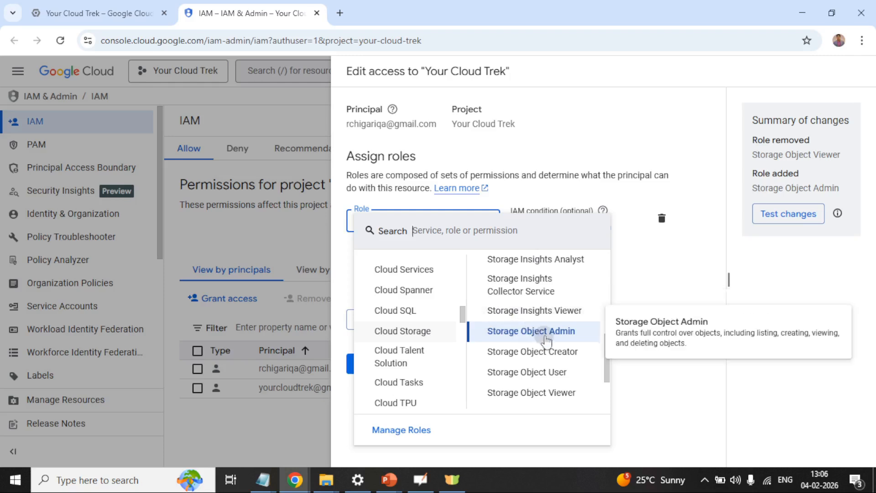
scroll(545, 341, "up", 5)
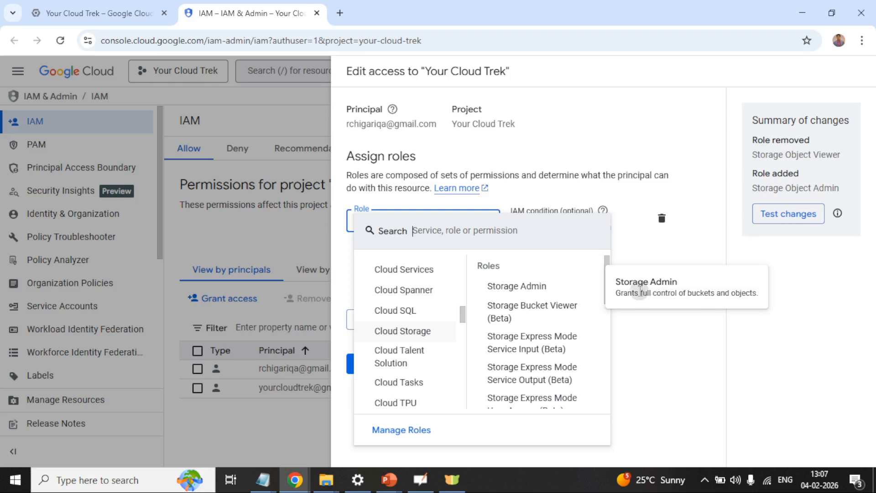
left_click(534, 288)
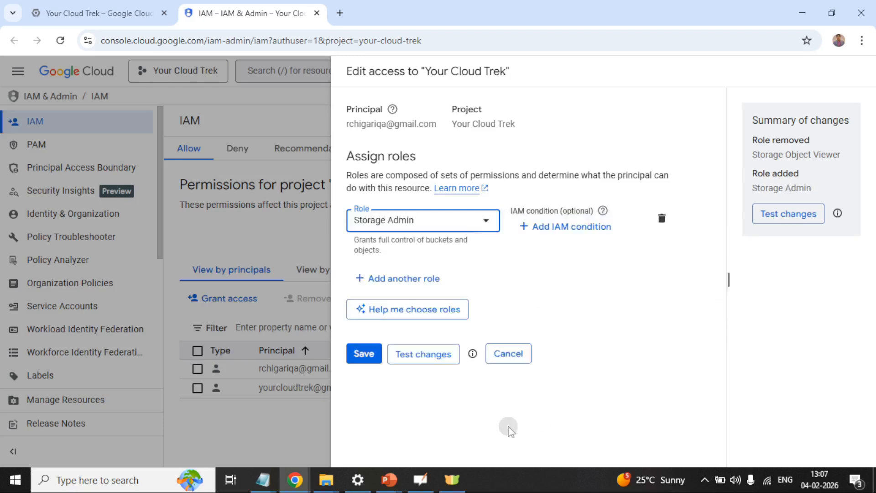
left_click(367, 364)
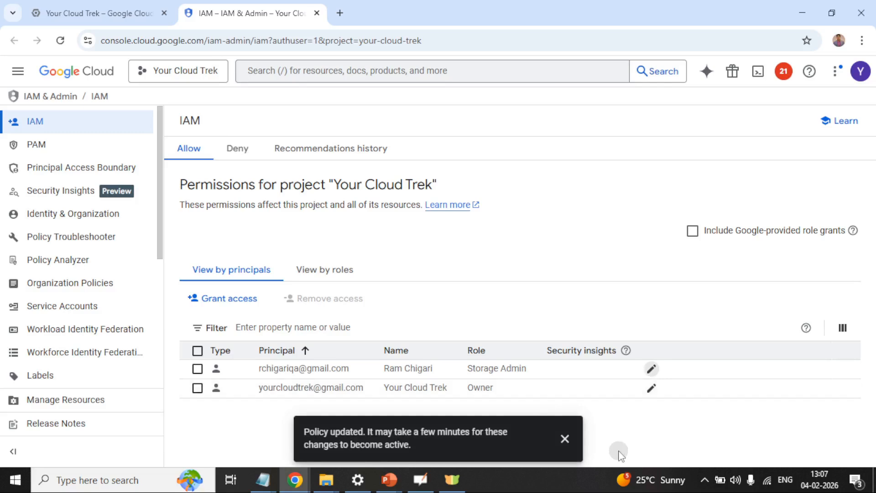
mouse_move(295, 479)
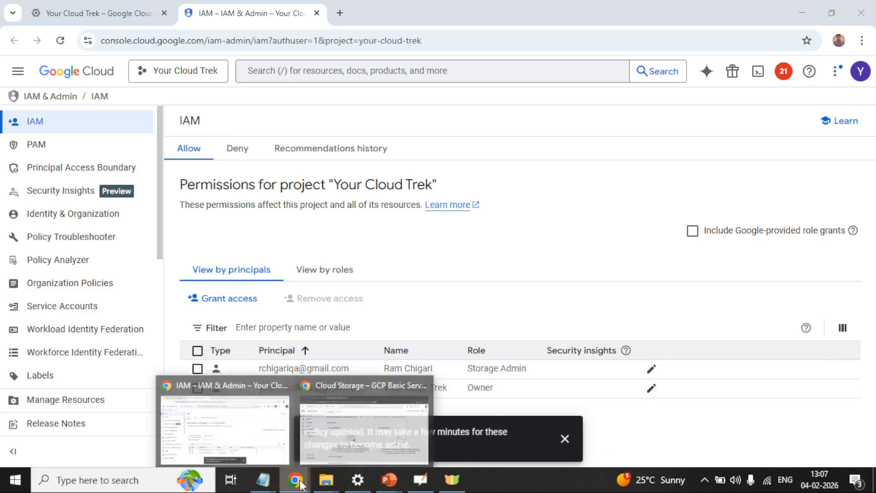
left_click(344, 437)
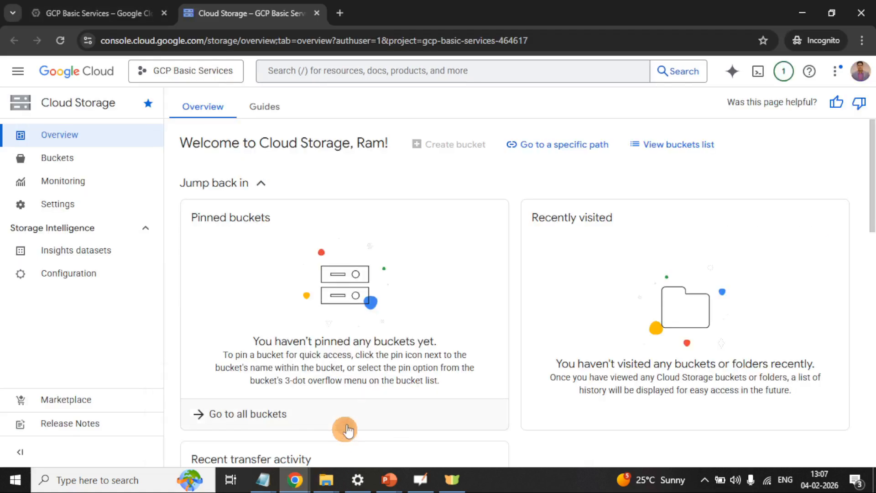
Step: Reload the Cloud Storage overview for the GCP Basic Services project
left_click(59, 40)
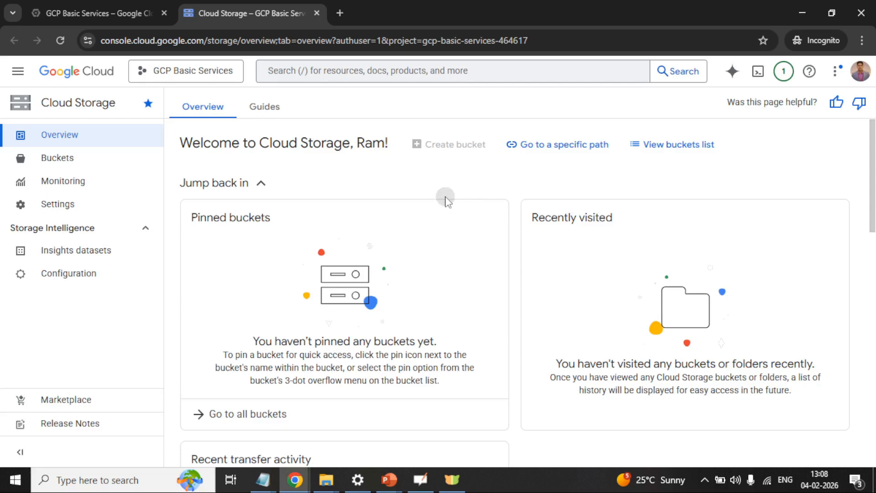
Step: On the OpenBoard whiteboard, circle 'objects', draw a circled X beneath it and a hooked stroke under the UI arrow
left_click(420, 479)
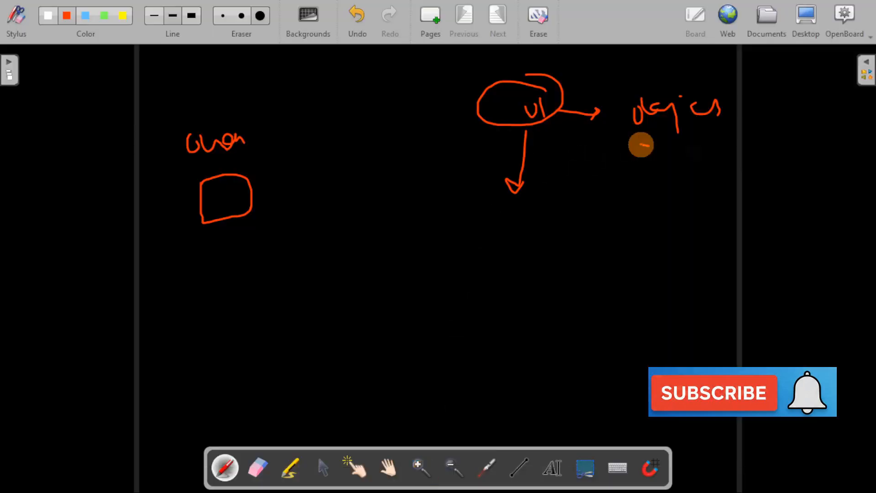
mouse_move(640, 144)
left_mouse_down()
mouse_move(730, 76)
mouse_move(627, 120)
mouse_move(668, 142)
left_mouse_up()
mouse_move(686, 171)
left_mouse_down()
mouse_move(704, 186)
mouse_move(688, 186)
mouse_move(701, 197)
mouse_move(700, 167)
left_mouse_up()
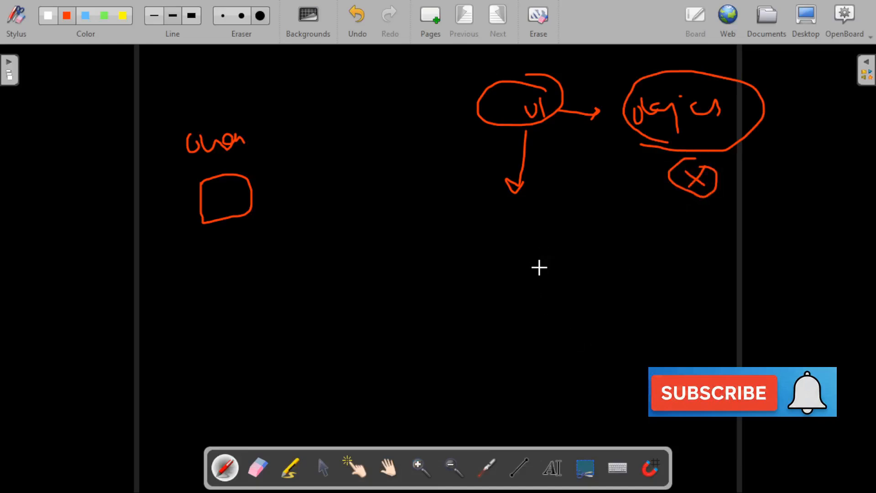
left_click_drag(548, 249, 585, 289)
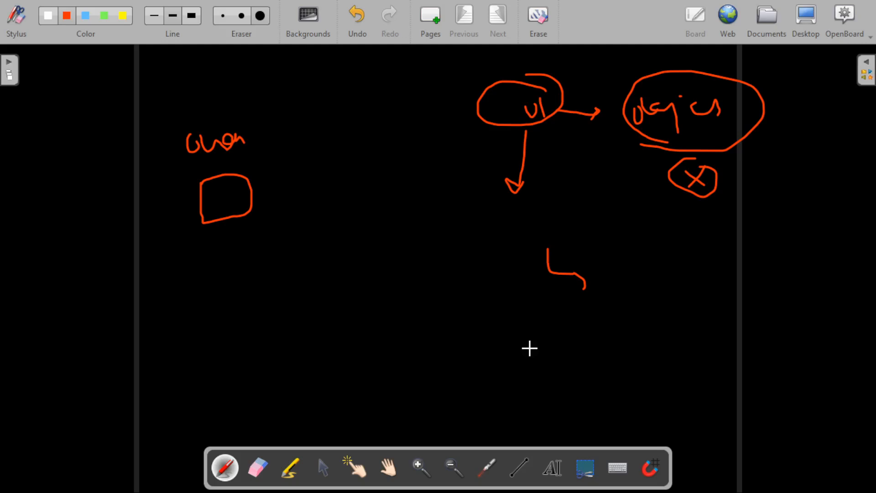
key("alt+Tab")
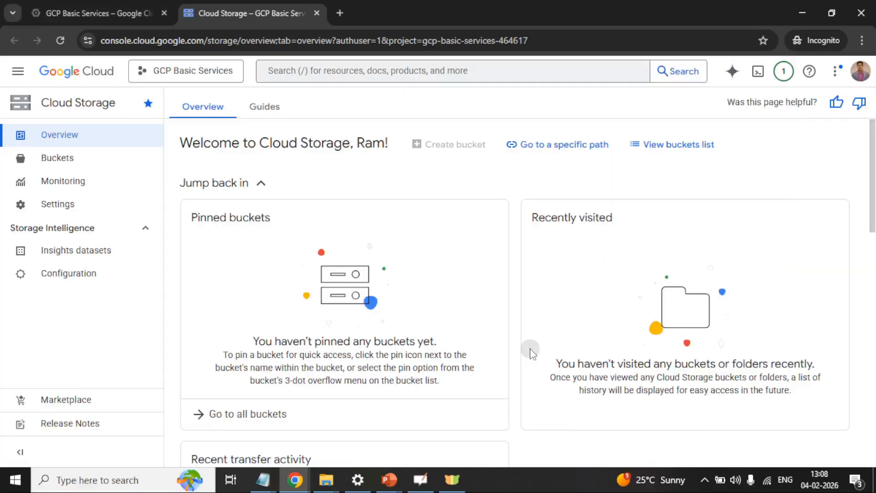
Step: Dismiss the policy-updated notice and open Cloud Storage for Your Cloud Trek in a new tab
key("alt+Tab")
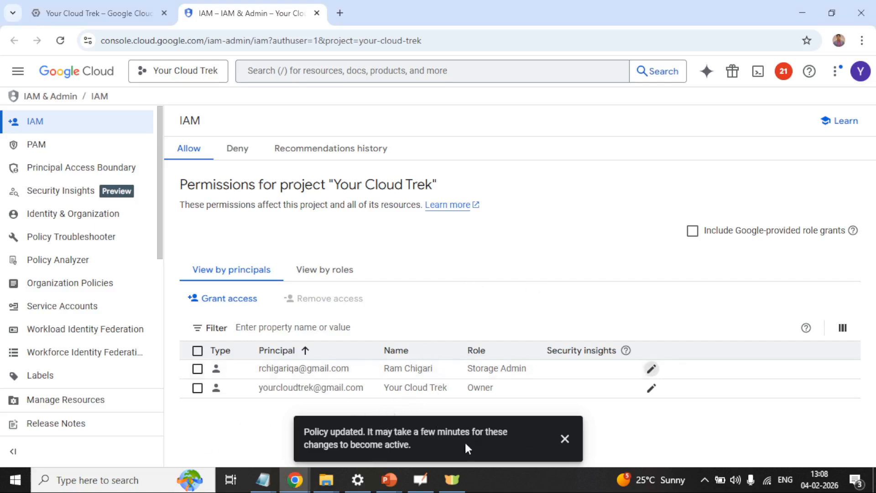
left_click(564, 438)
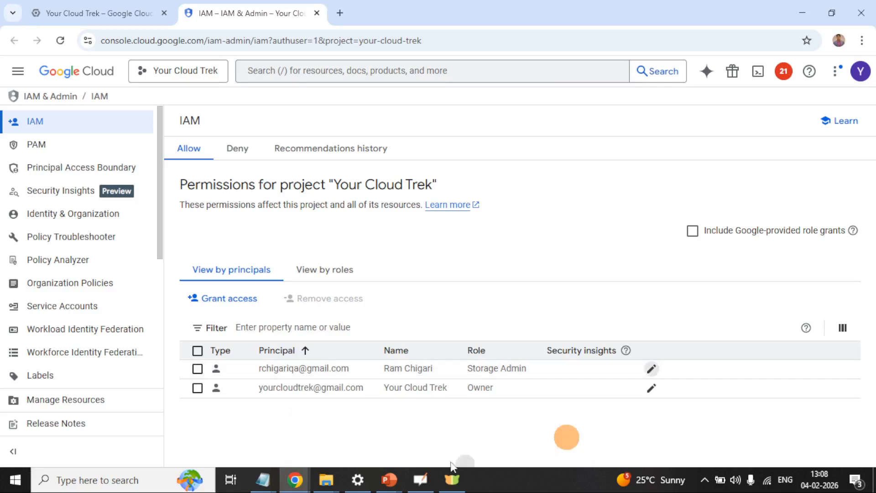
left_click(95, 14)
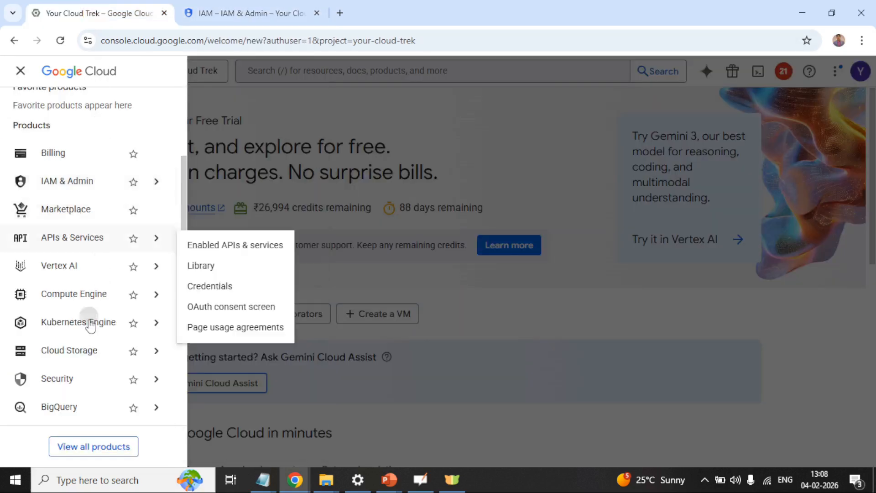
right_click(82, 352)
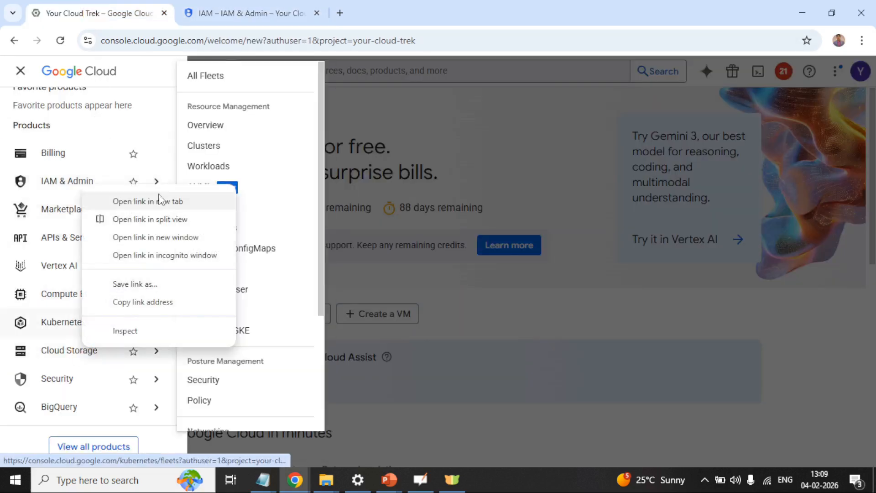
left_click(146, 200)
left_click(367, 13)
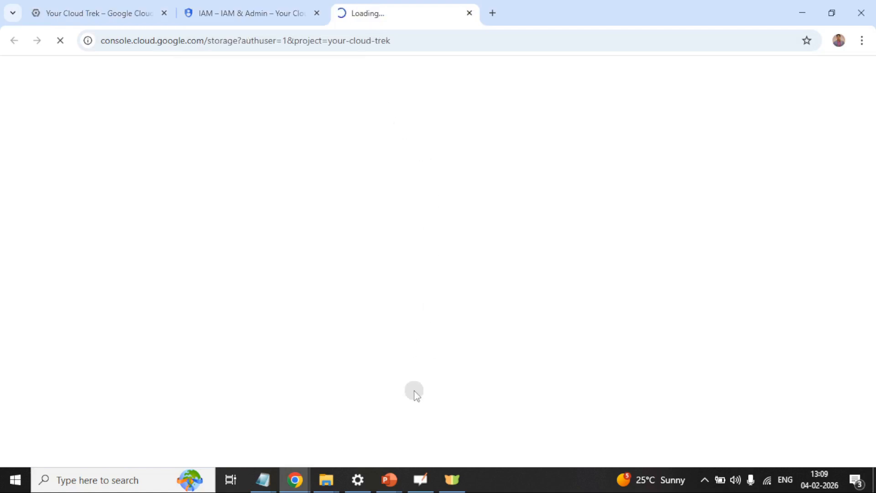
Step: Present the 'Cloud storage – GCS Secure' slide, then return to the Cloud Storage overview
mouse_move(391, 481)
left_click(420, 422)
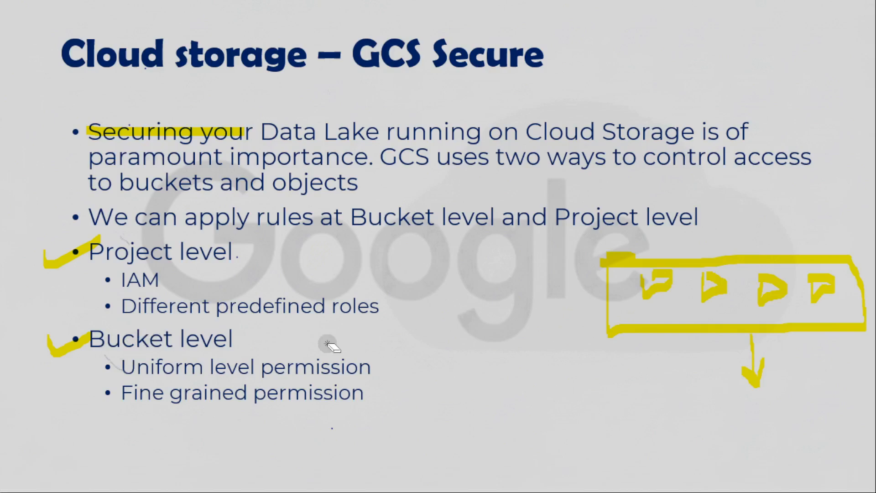
key("alt+Tab")
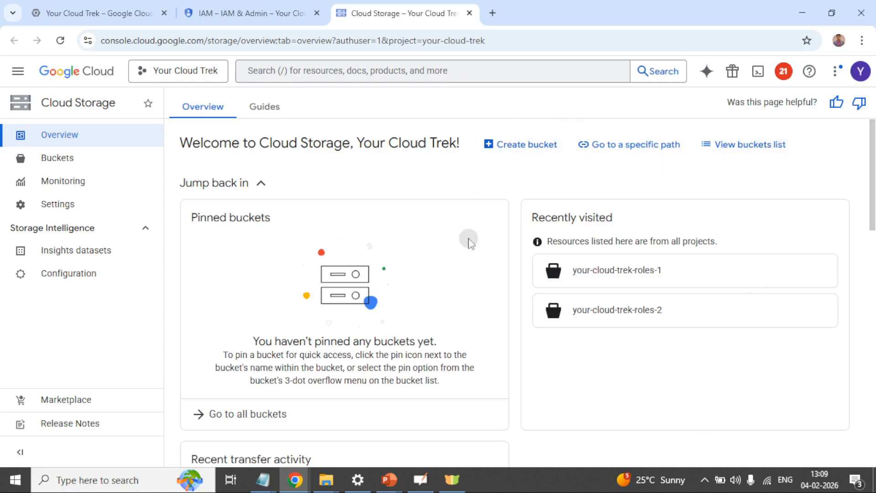
Step: Show bucket your-cloud-trek-roles-1's permissions: not public, uniform bucket-level access
left_click(768, 145)
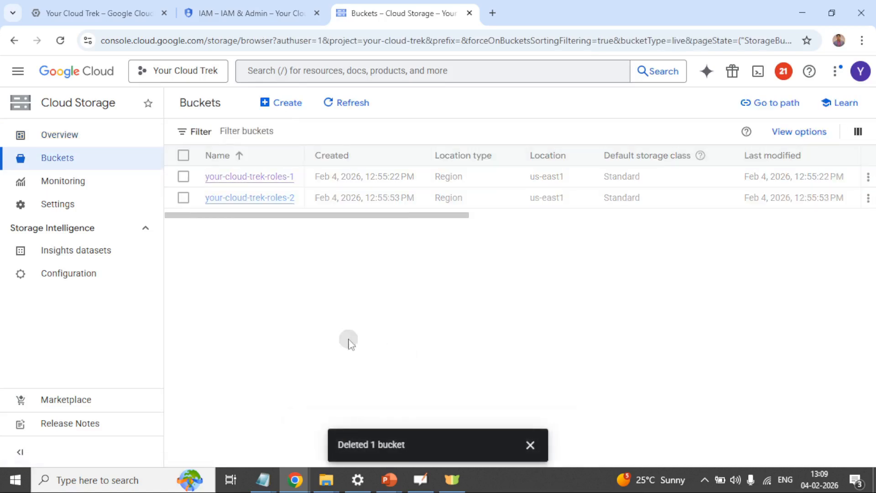
left_click(525, 445)
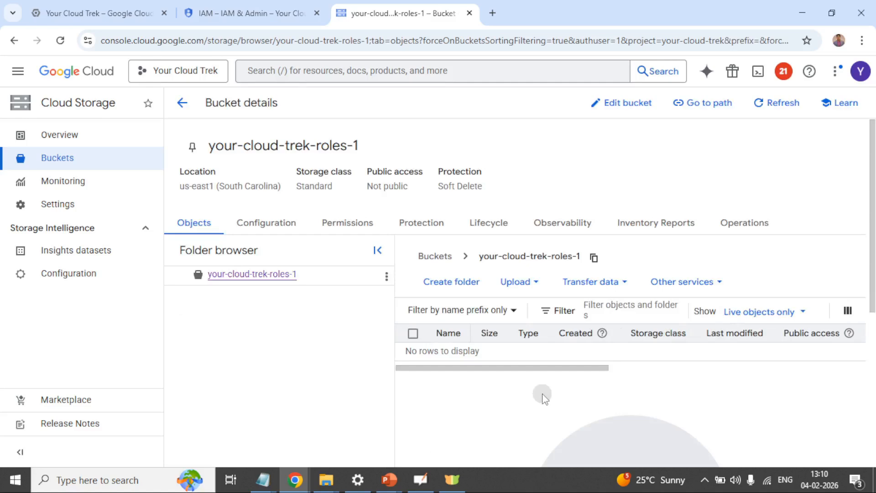
left_click(352, 224)
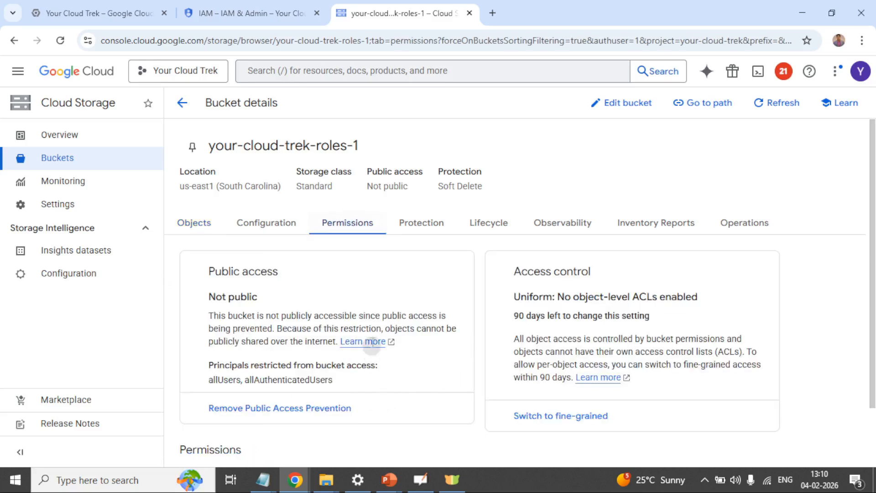
left_click(421, 478)
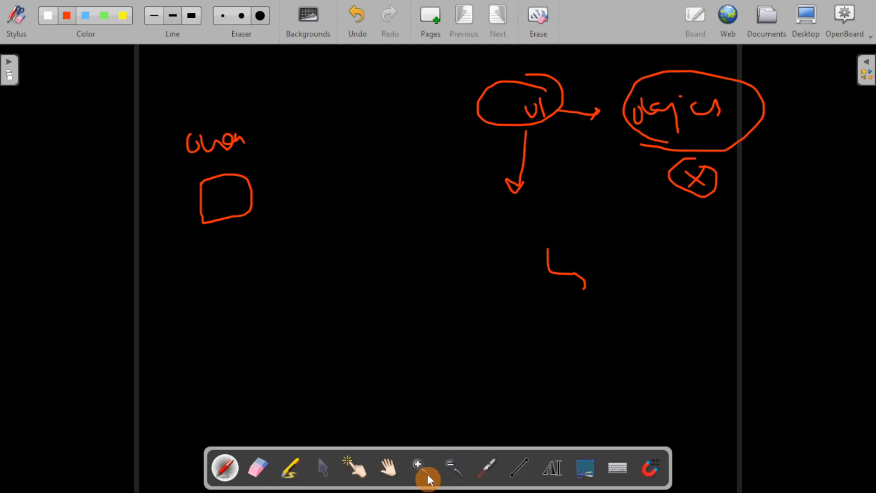
Step: Clear the whiteboard and sketch a circled box A with an arrow to it, above a second box
left_click(538, 20)
mouse_move(464, 161)
left_mouse_down()
mouse_move(520, 236)
mouse_move(492, 155)
mouse_move(460, 167)
left_mouse_up()
mouse_move(493, 119)
left_mouse_down()
mouse_move(490, 151)
mouse_move(516, 139)
left_mouse_up()
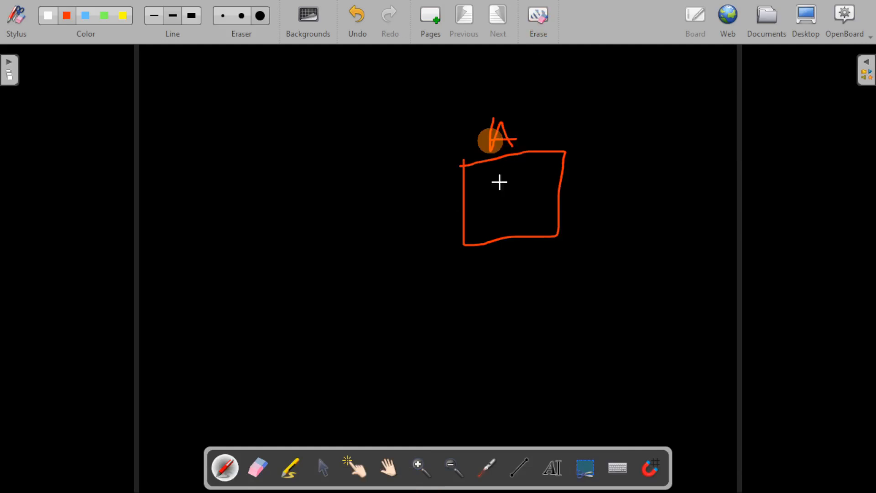
mouse_move(487, 301)
left_mouse_down()
mouse_move(598, 352)
mouse_move(484, 324)
mouse_move(487, 310)
left_mouse_up()
mouse_move(308, 145)
left_mouse_down()
mouse_move(303, 196)
mouse_move(370, 199)
mouse_move(364, 223)
left_mouse_up()
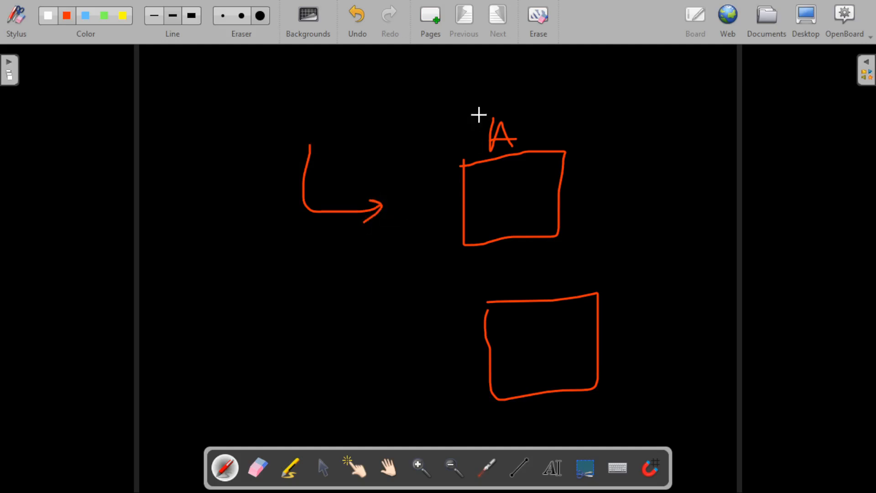
mouse_move(481, 98)
left_mouse_down()
mouse_move(408, 181)
mouse_move(602, 241)
mouse_move(552, 67)
mouse_move(459, 98)
left_mouse_up()
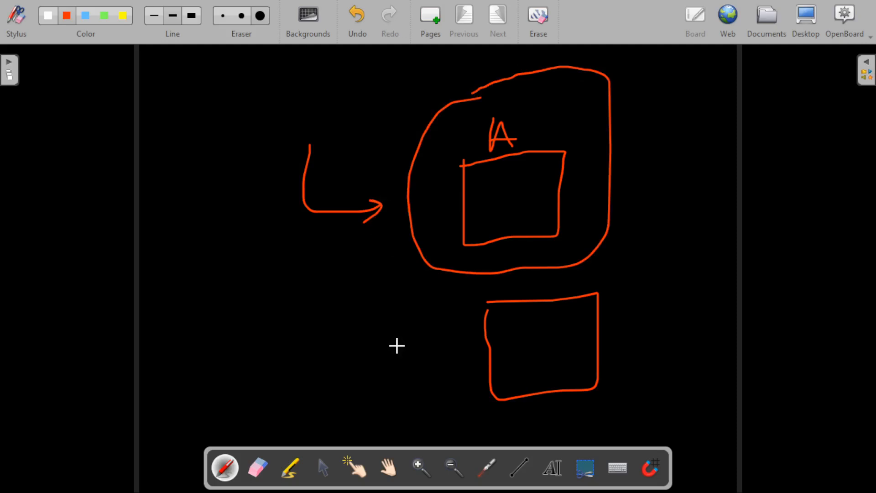
key("alt+Tab")
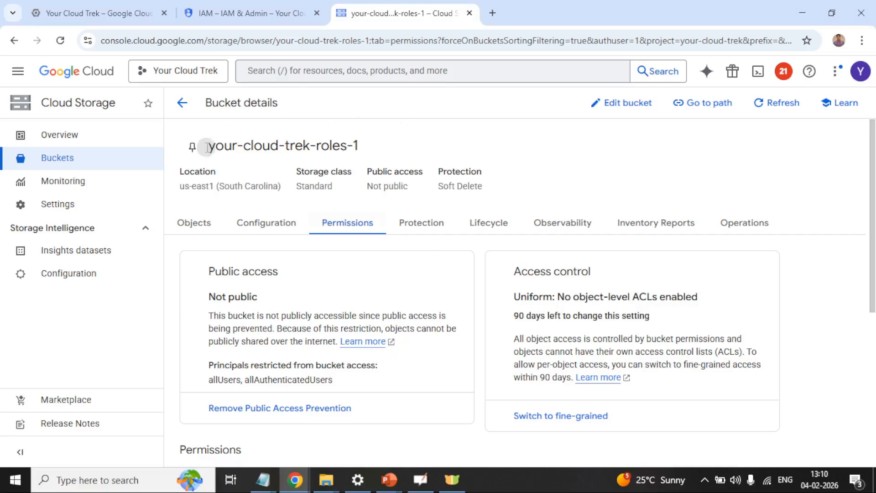
Step: Start a bucket access grant and enter the second Gmail account as the new principal
scroll(465, 303, "down", 5)
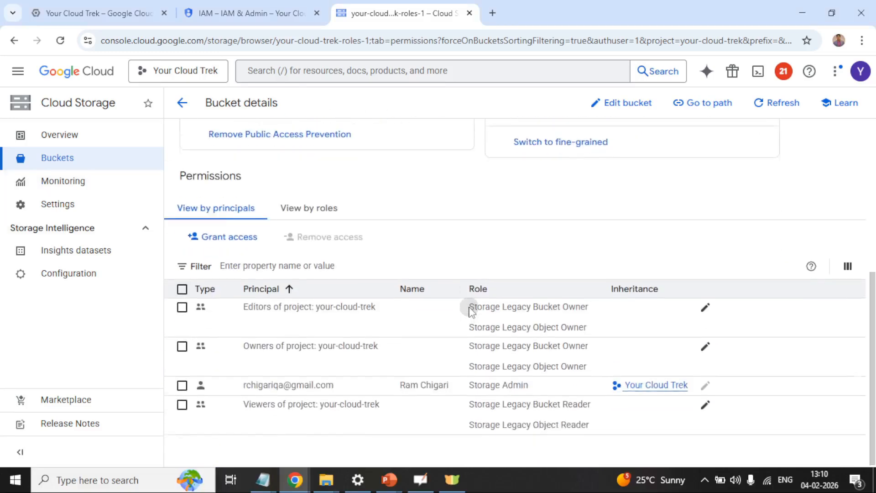
left_click(209, 237)
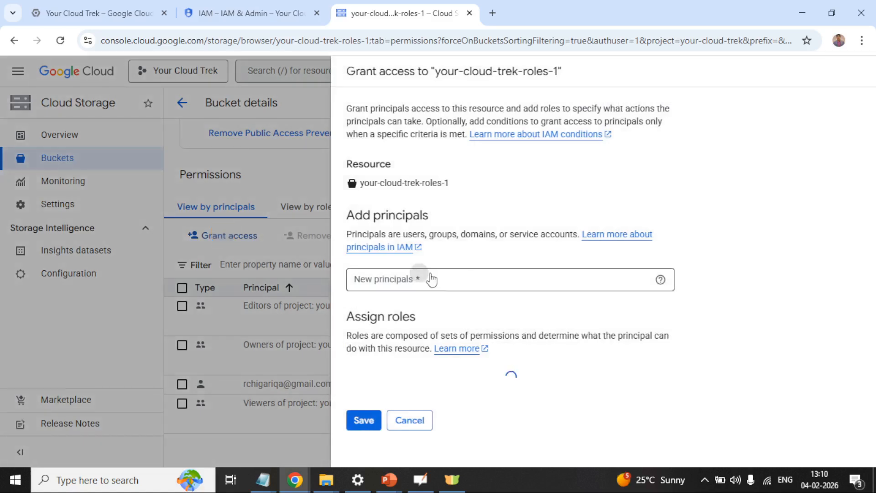
left_click(470, 274)
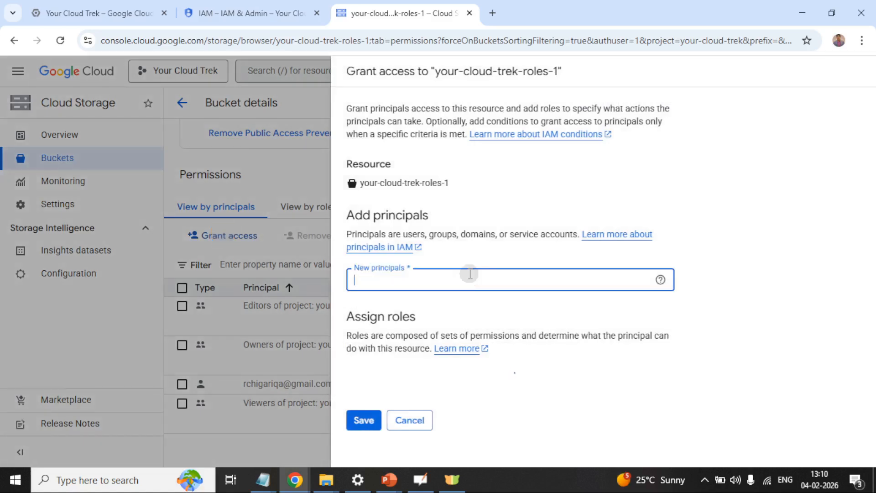
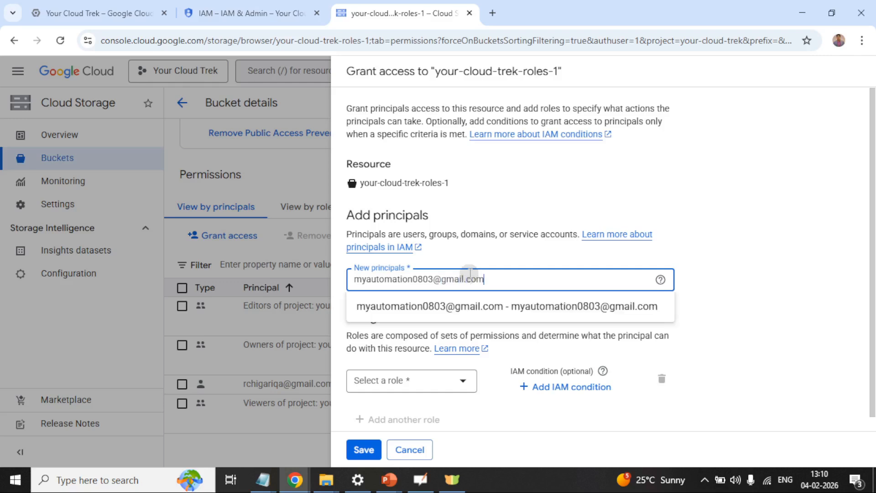
left_click(450, 306)
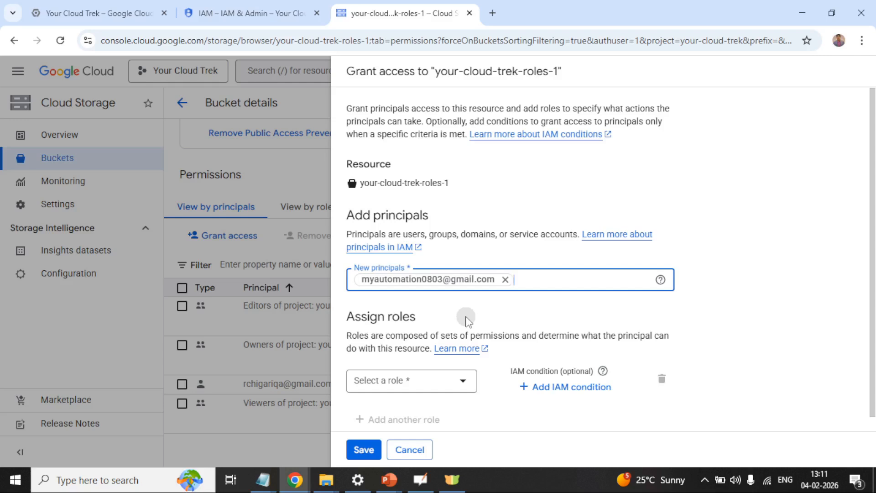
Step: Assign the Cloud Storage > Storage Object Creator role to the new principal and save
left_click(432, 383)
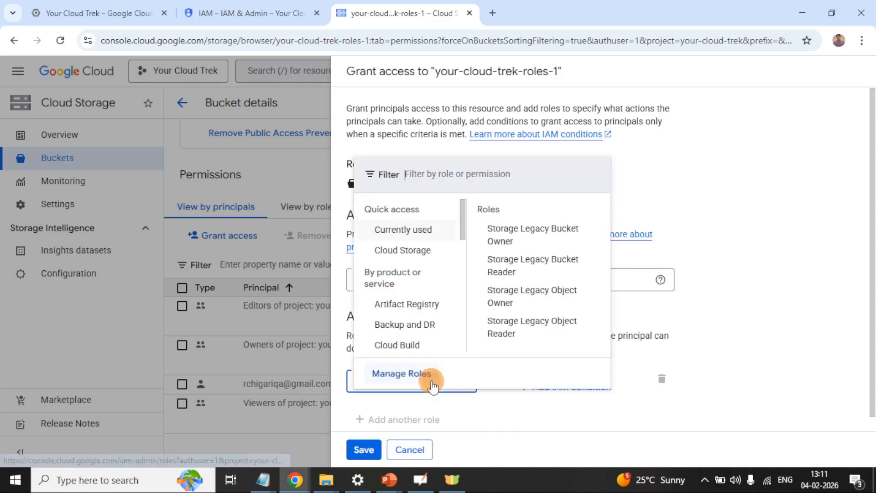
scroll(431, 326, "down", 5)
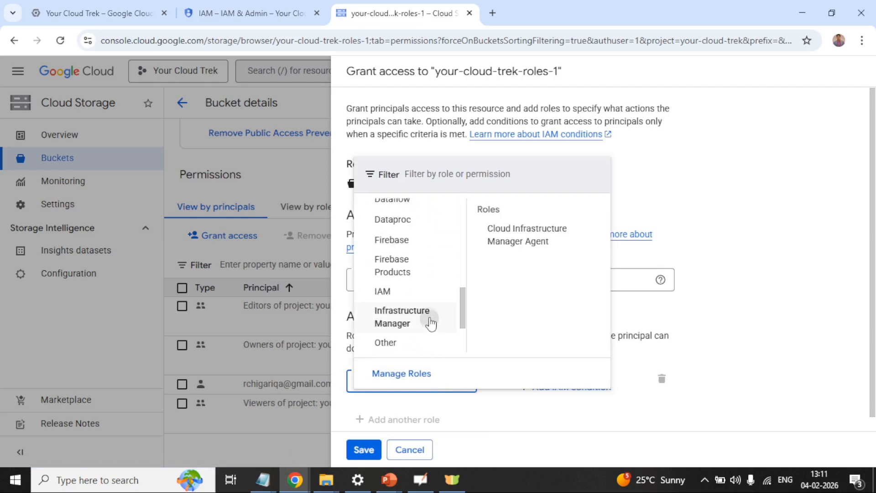
scroll(421, 293, "down", 2)
scroll(422, 293, "up", 5)
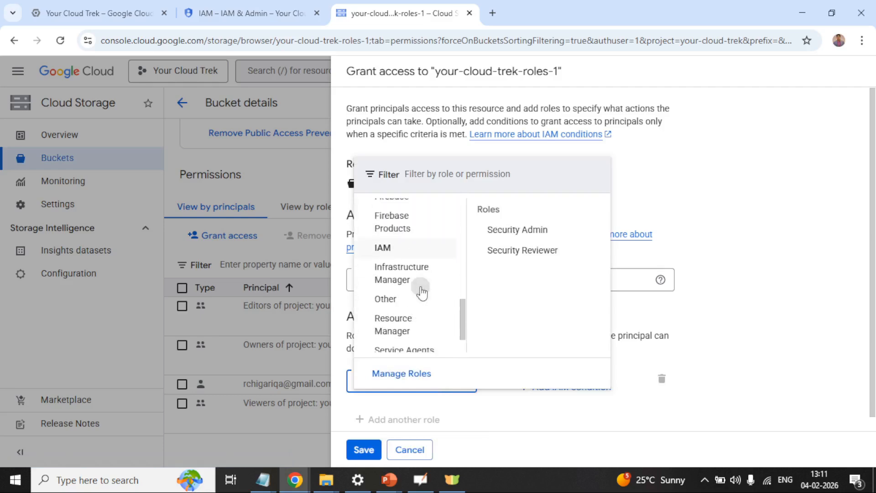
scroll(408, 280, "up", 3)
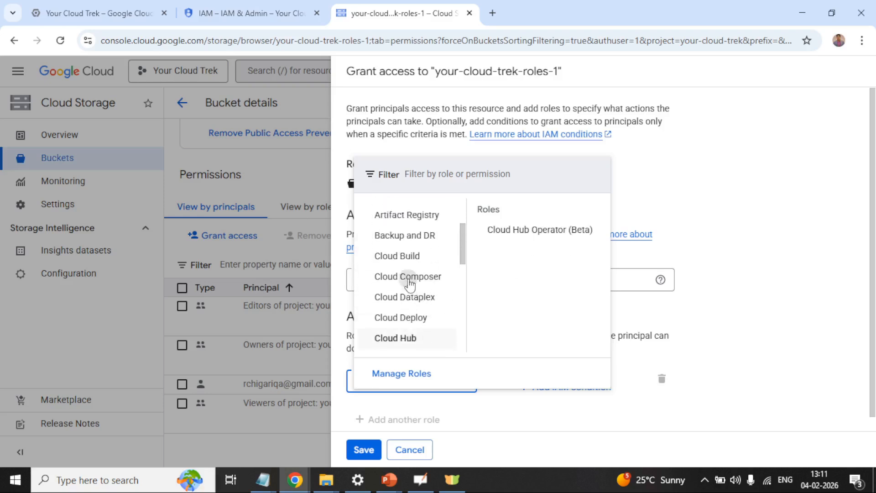
scroll(408, 283, "up", 2)
mouse_move(420, 238)
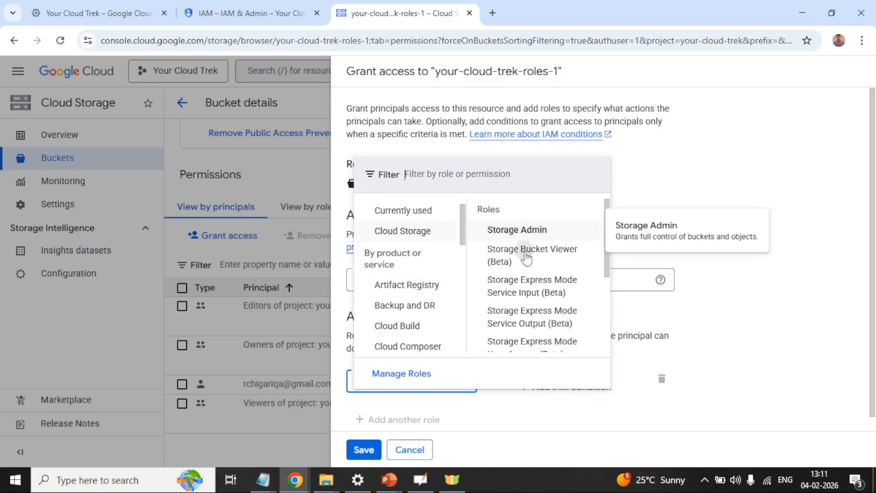
scroll(528, 261, "down", 2)
scroll(528, 261, "down", 2)
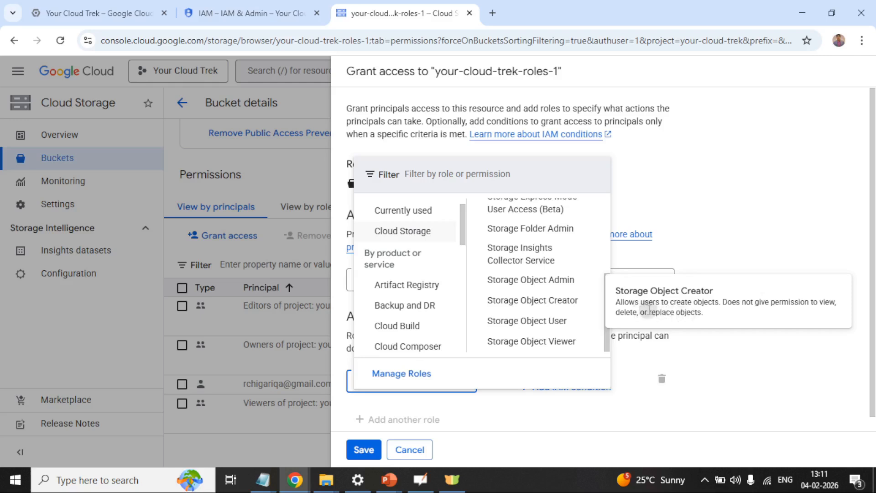
left_click(553, 308)
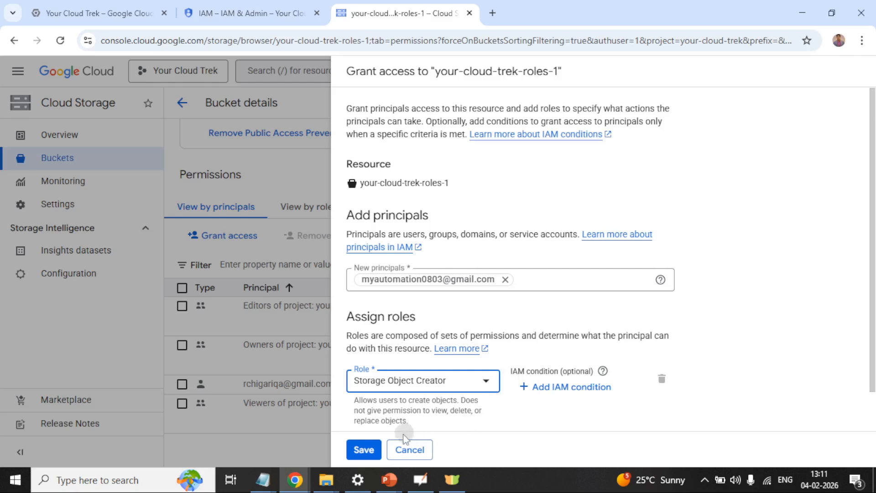
left_click(364, 450)
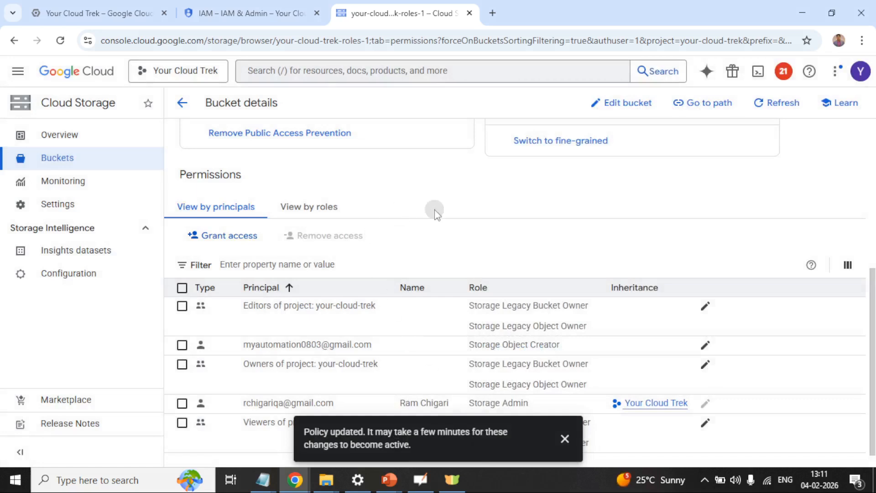
Step: Check the GCP Basic Services window, then highlight the new principal's Storage Object Creator row
mouse_move(301, 479)
left_click(324, 437)
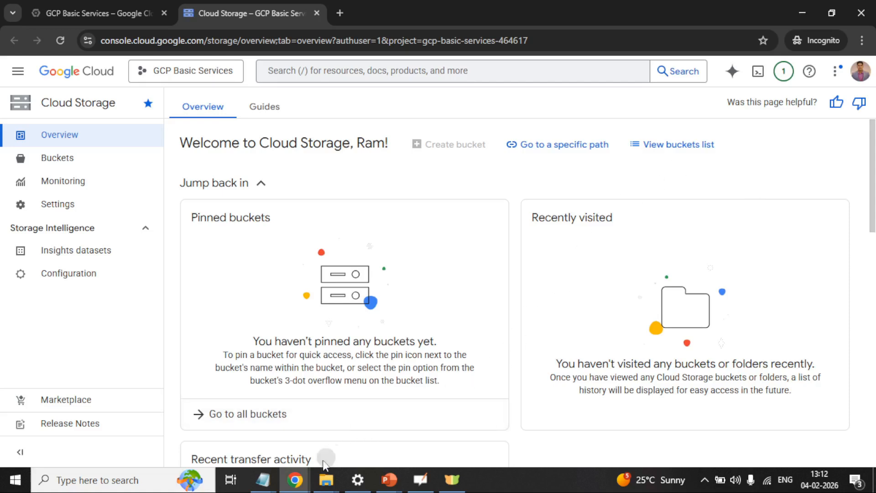
mouse_move(296, 482)
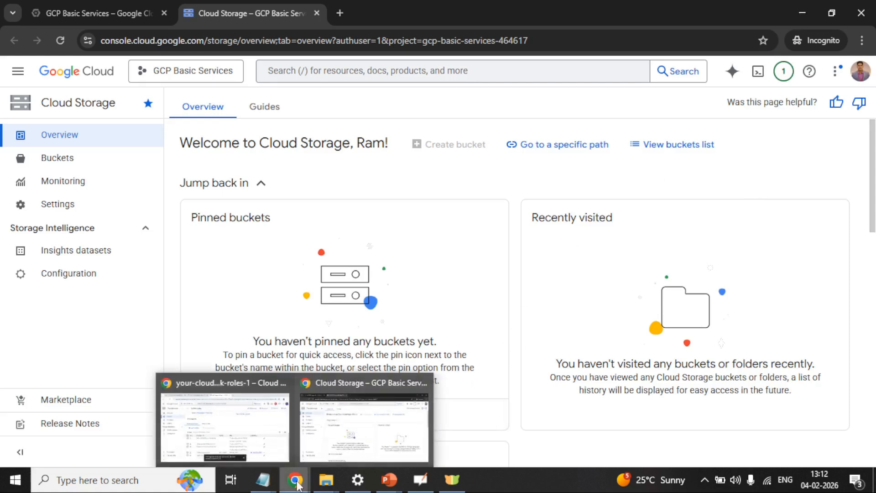
left_click(273, 423)
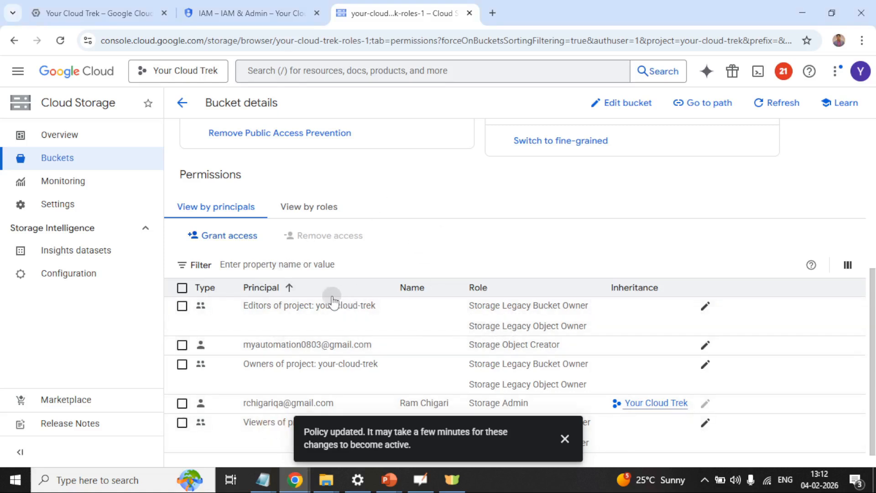
scroll(335, 305, "down", 1)
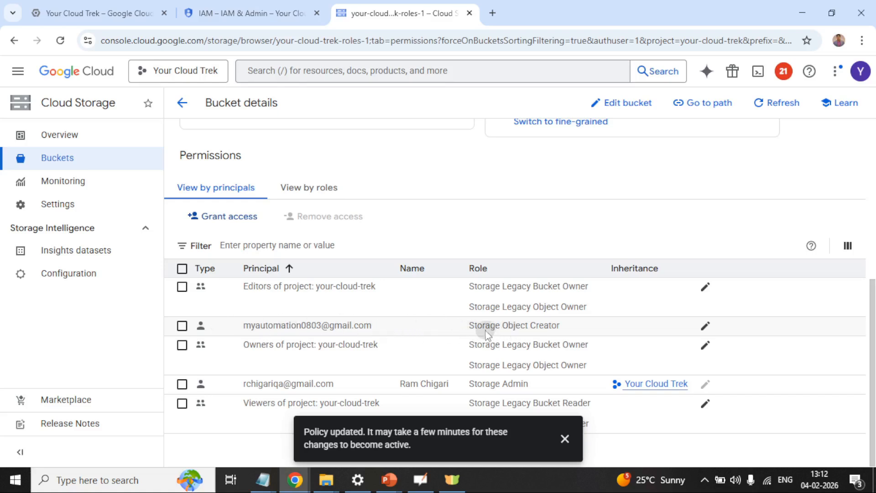
left_click_drag(470, 328, 561, 333)
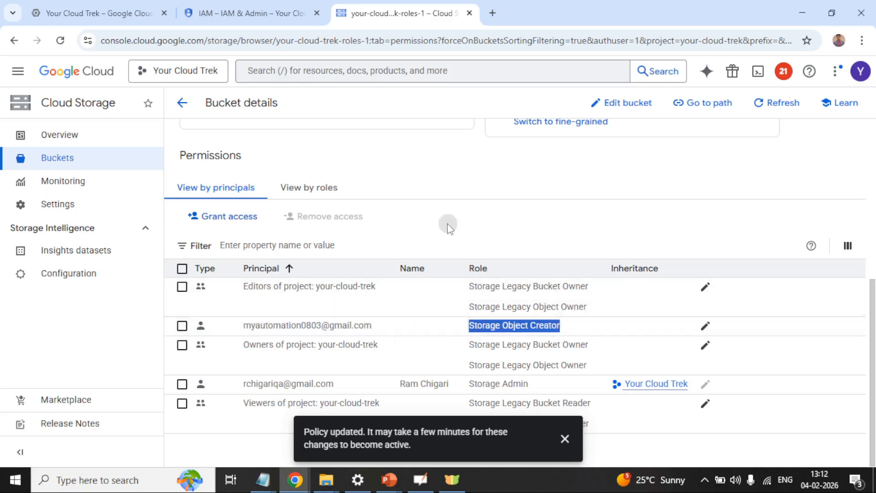
scroll(447, 225, "up", 6)
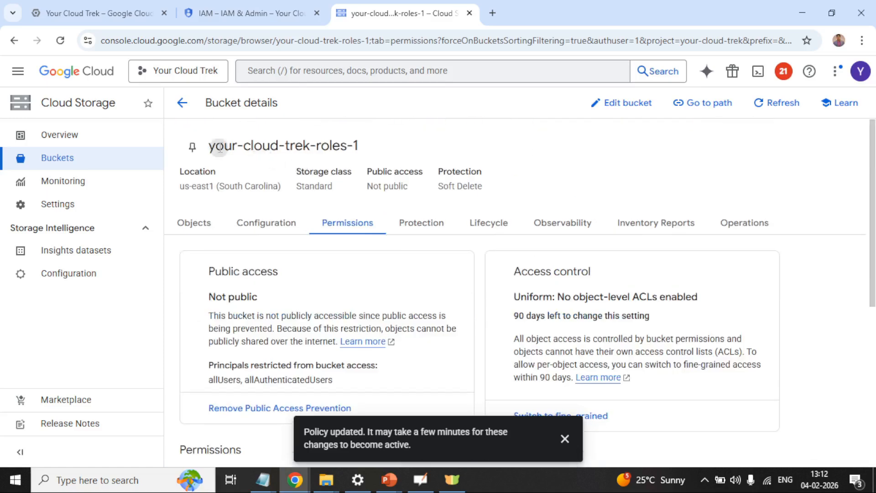
Step: Open bucket your-cloud-trek-roles-2's permissions and review its four principals, none from Gmail
left_click_drag(205, 145, 362, 146)
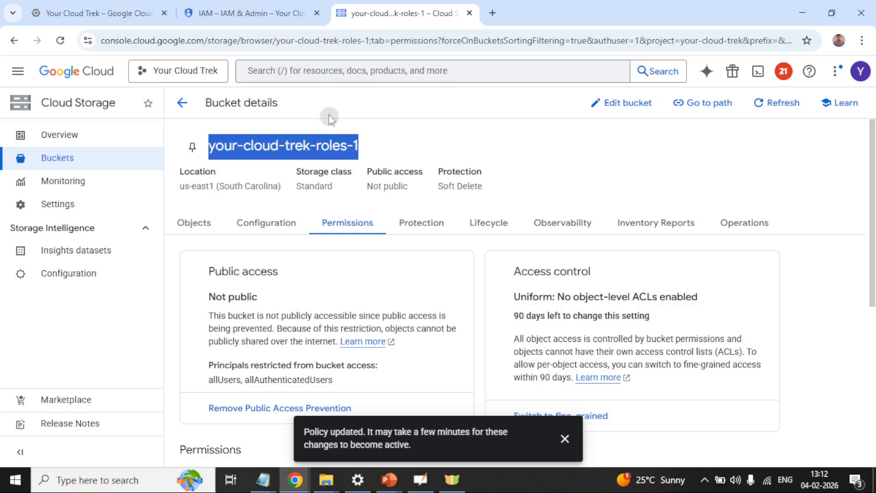
left_click(182, 103)
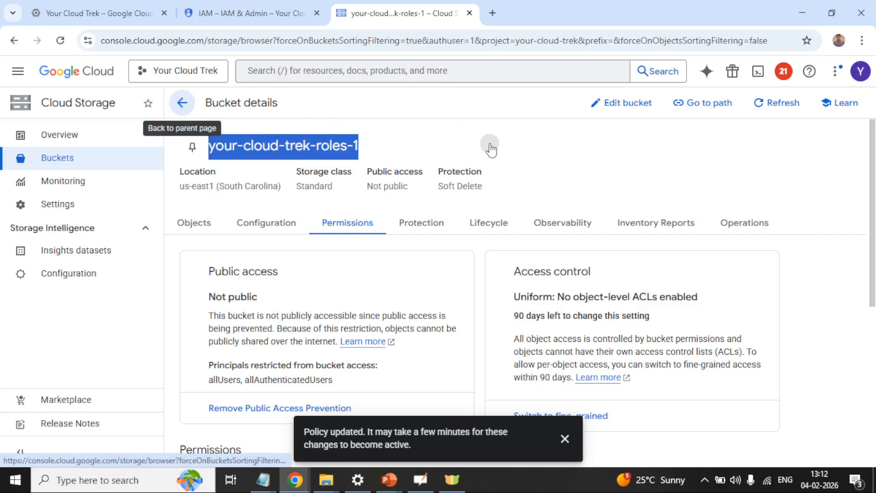
left_click(267, 198)
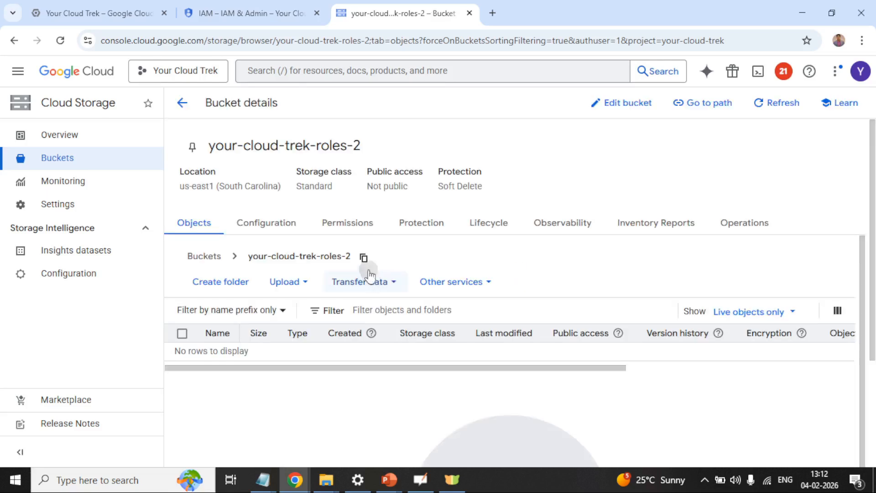
left_click(351, 224)
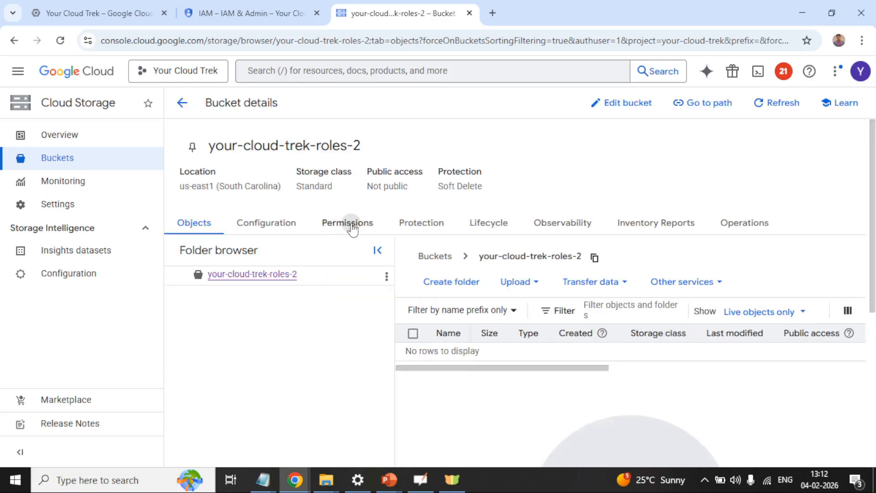
scroll(392, 283, "down", 2)
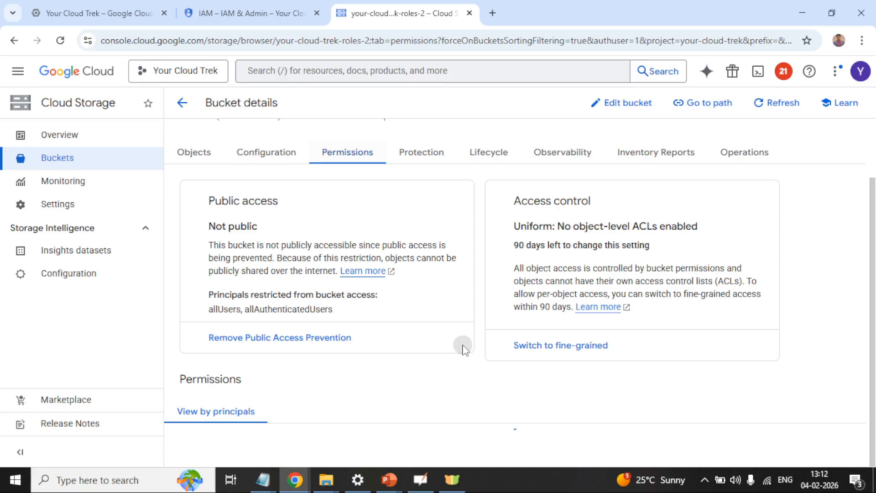
scroll(463, 346, "down", 5)
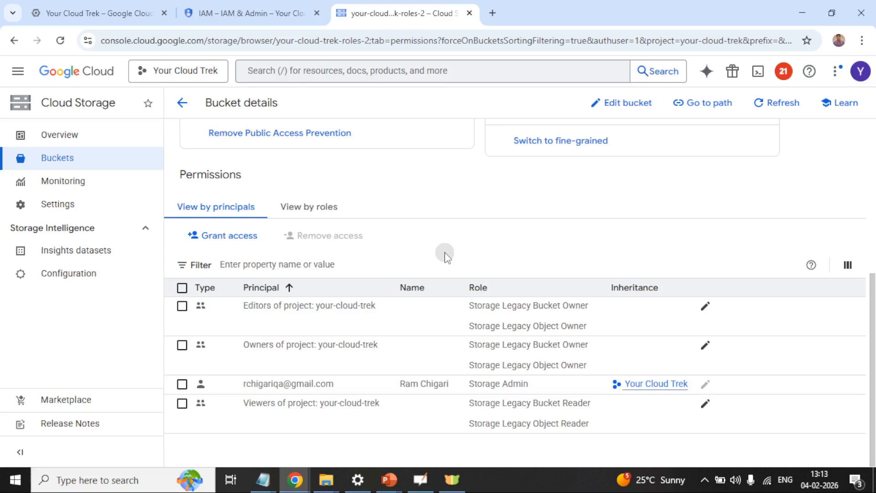
scroll(445, 256, "up", 6)
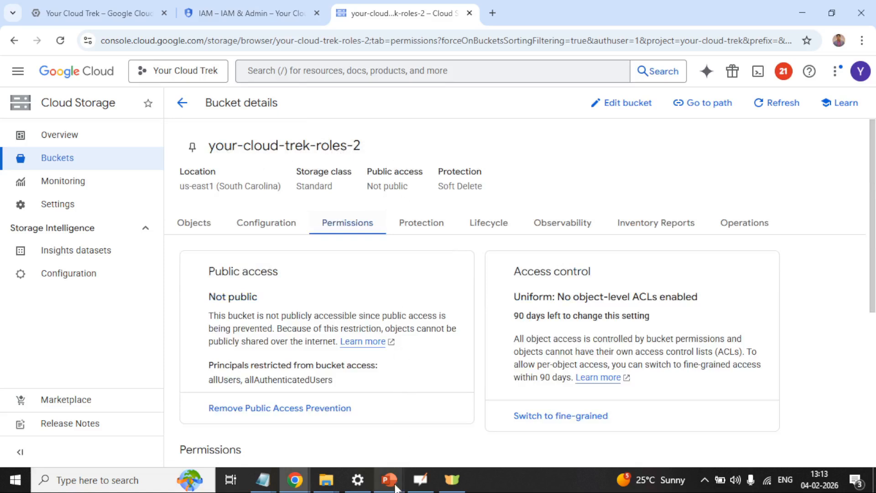
Step: In OpenBoard, draw arrows out of both squares, a tick beside A and a loop around the lower square, then save
left_click(424, 484)
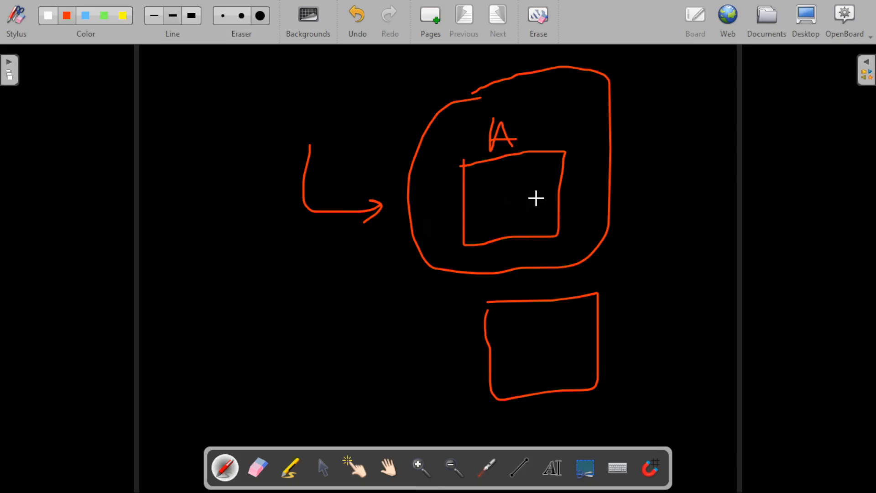
mouse_move(536, 198)
left_mouse_down()
mouse_move(653, 189)
mouse_move(674, 205)
mouse_move(655, 218)
left_mouse_up()
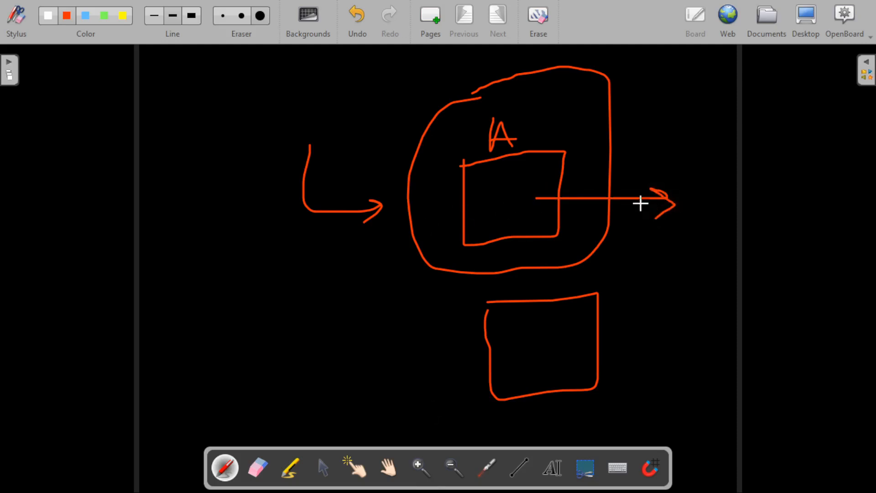
left_click_drag(540, 123, 588, 104)
mouse_move(576, 284)
left_mouse_down()
mouse_move(561, 279)
mouse_move(438, 402)
mouse_move(625, 319)
mouse_move(545, 297)
left_mouse_up()
left_click(533, 329)
mouse_move(533, 329)
left_mouse_down()
mouse_move(712, 323)
mouse_move(720, 342)
left_mouse_up()
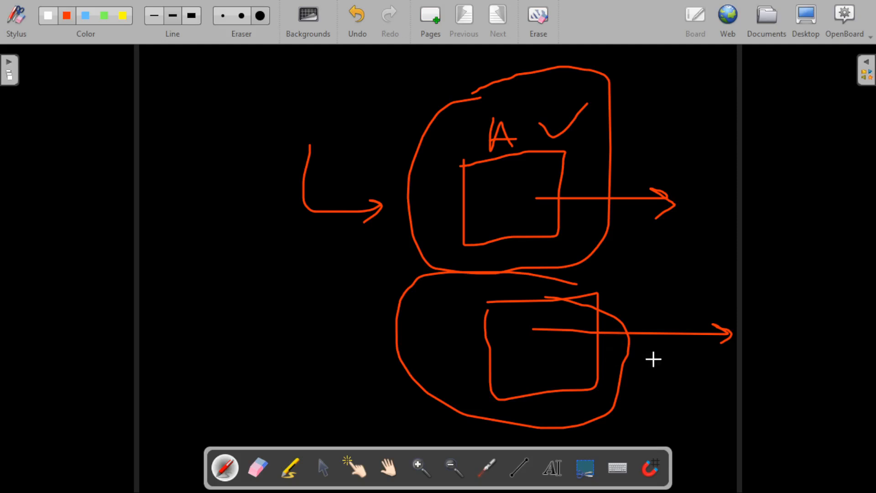
key("ctrl+s")
Step: Add a left brace spanning both loops, thicken the upper arrow, and draw a small hook arrow top-left
mouse_move(381, 79)
left_mouse_down()
mouse_move(347, 137)
mouse_move(332, 355)
mouse_move(391, 421)
left_mouse_up()
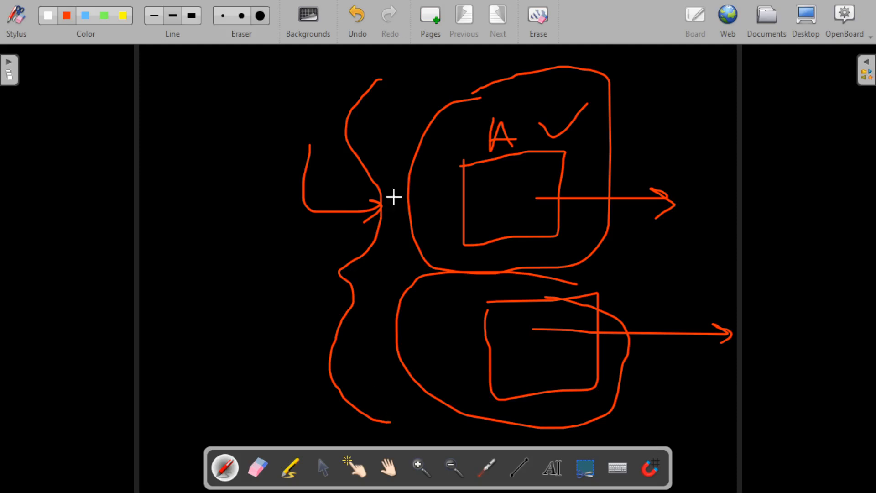
left_click(541, 199)
mouse_move(542, 199)
left_mouse_down()
mouse_move(677, 204)
mouse_move(657, 218)
left_mouse_up()
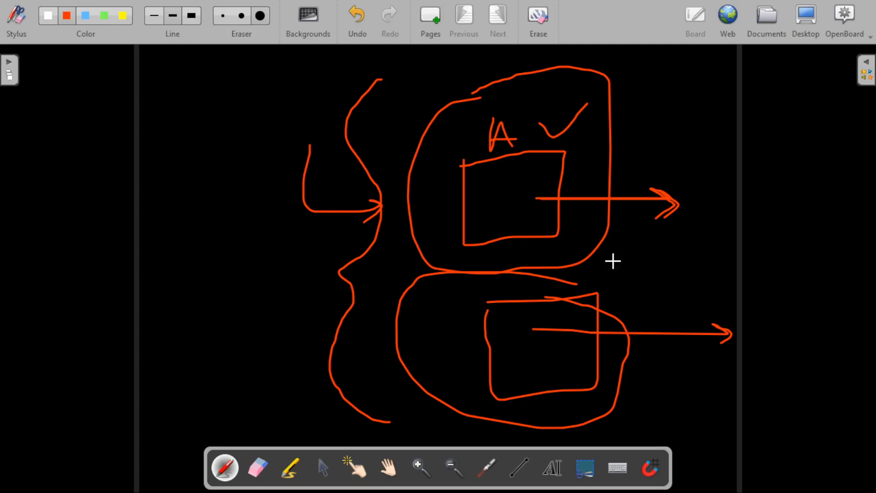
left_click_drag(155, 86, 207, 115)
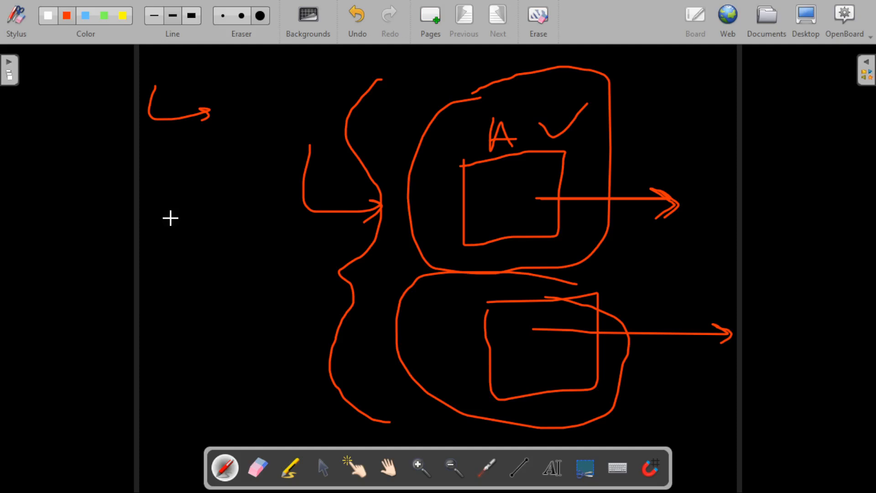